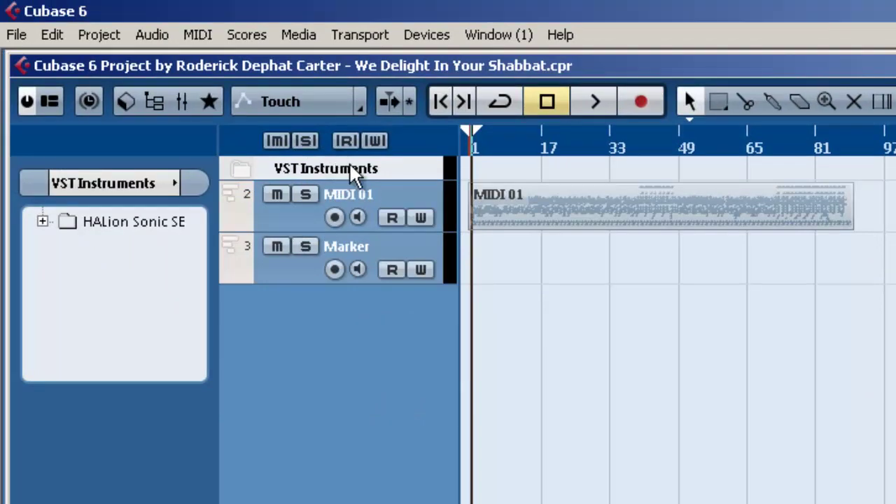
Move the VST Instruments folder below the Marker track and dissolve the MIDI 01 part into separate channels with optimized display.
{"action": "left_click_drag", "start_coordinate": [350, 163], "coordinate": [345, 271]}
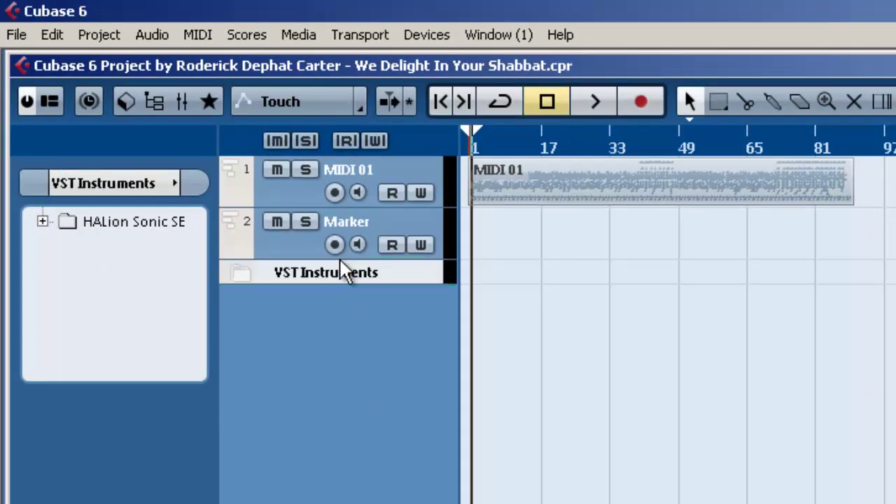
{"action": "left_click", "coordinate": [384, 170]}
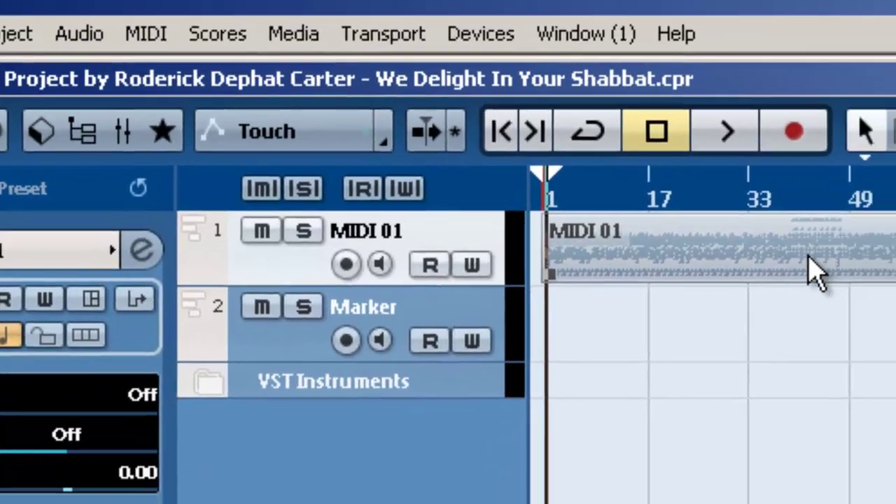
{"action": "left_click", "coordinate": [816, 271]}
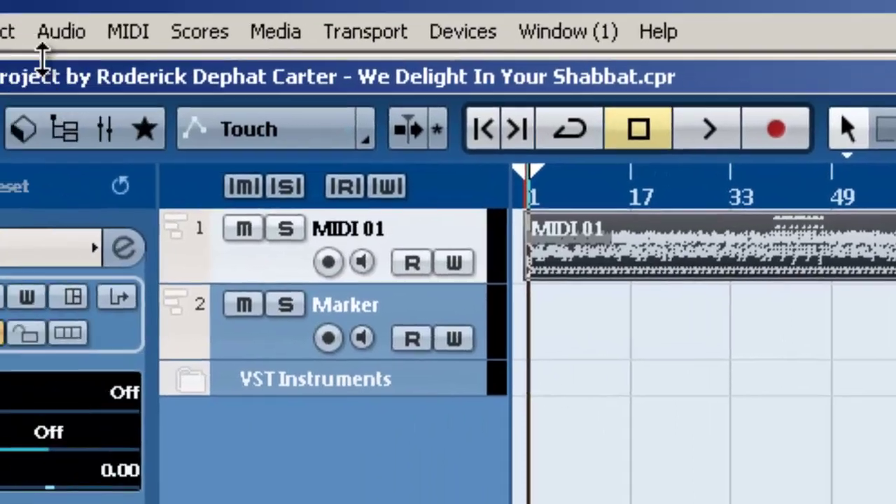
{"action": "left_click", "coordinate": [128, 32]}
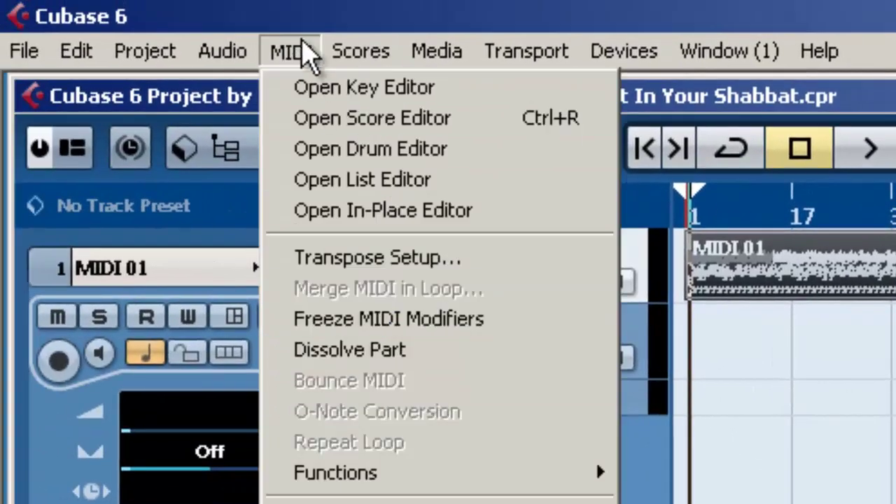
{"action": "left_click", "coordinate": [379, 363]}
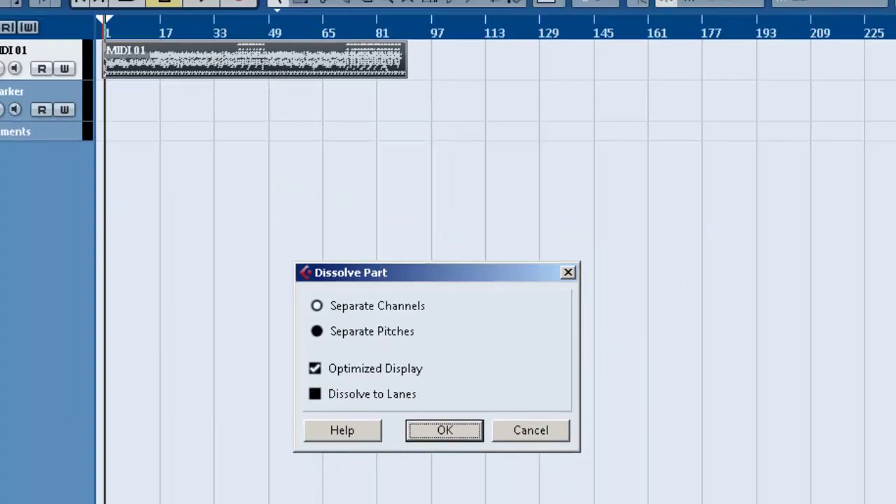
{"action": "left_click", "coordinate": [455, 436]}
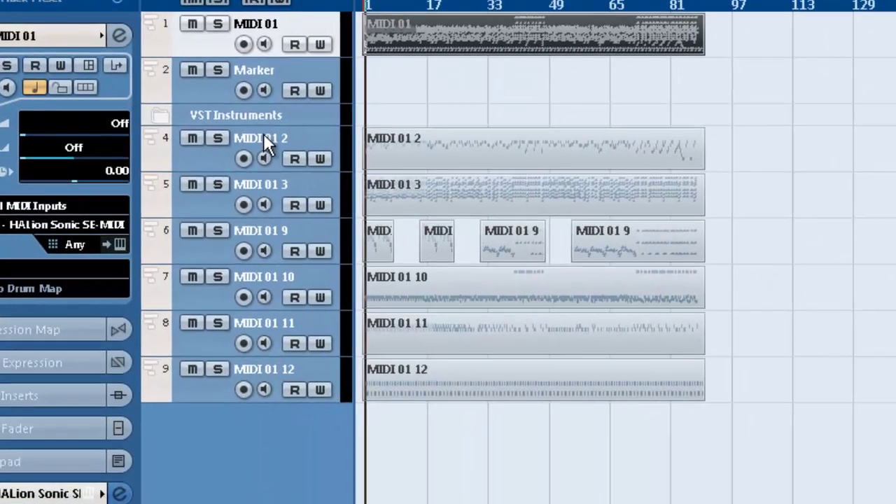
Go through the newly dissolved tracks one by one, from MIDI 01 2 down to MIDI 01 12.
{"action": "left_click", "coordinate": [282, 155]}
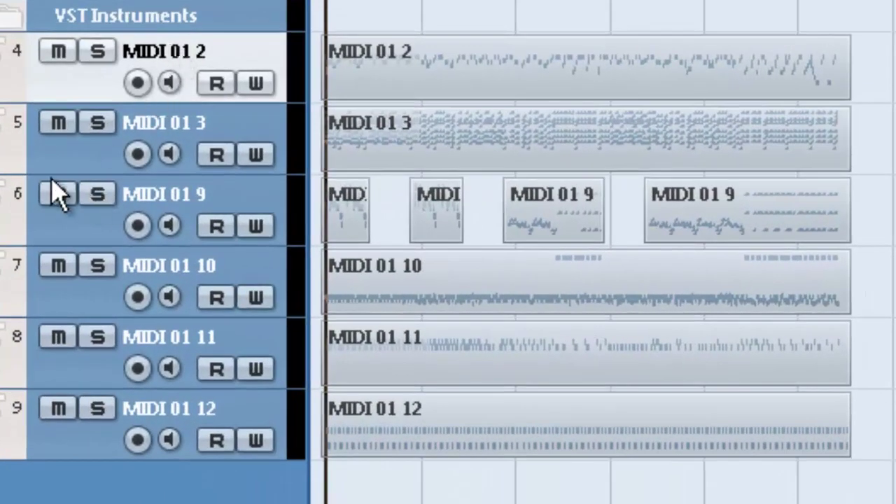
{"action": "left_click", "coordinate": [50, 170]}
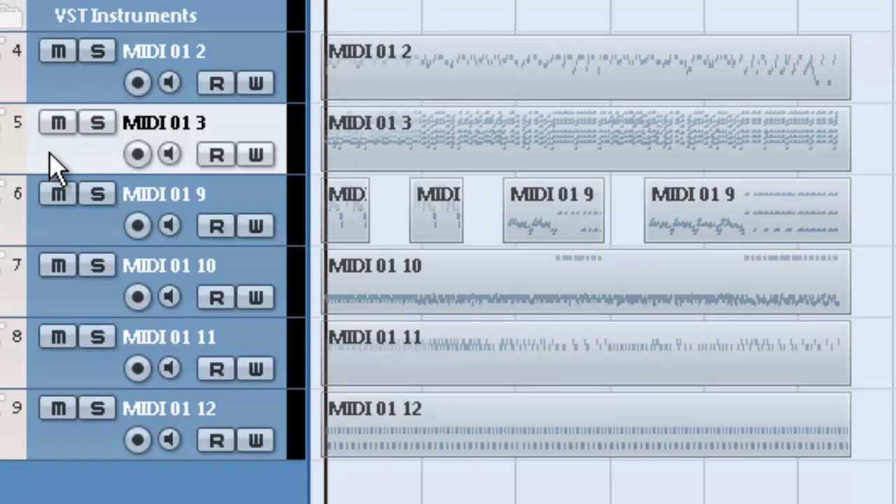
{"action": "left_click", "coordinate": [66, 234]}
{"action": "left_click", "coordinate": [89, 295]}
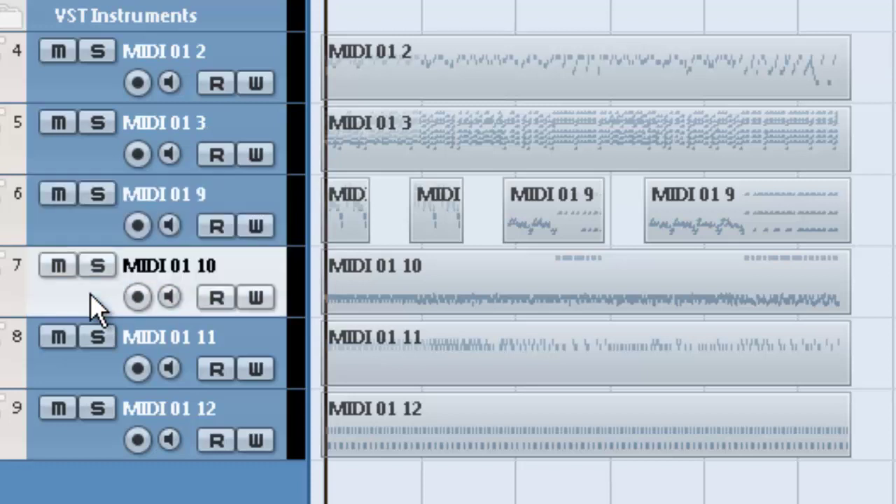
{"action": "left_click", "coordinate": [65, 374]}
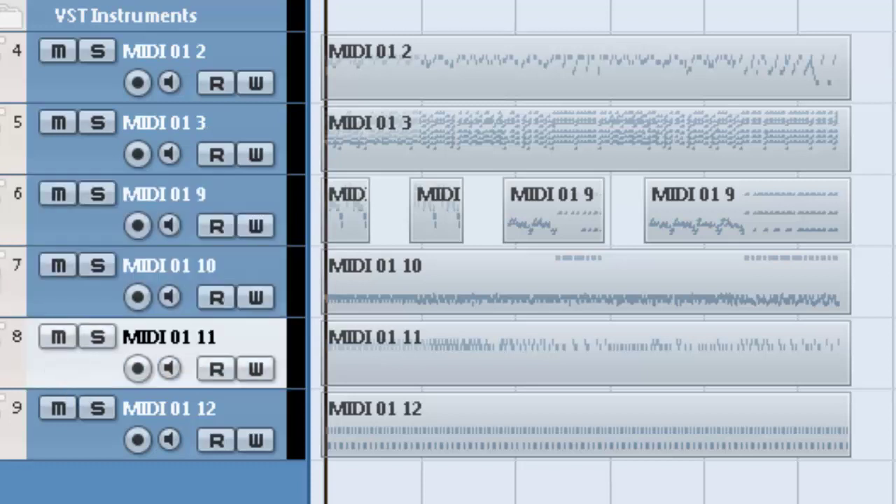
{"action": "left_click", "coordinate": [80, 452]}
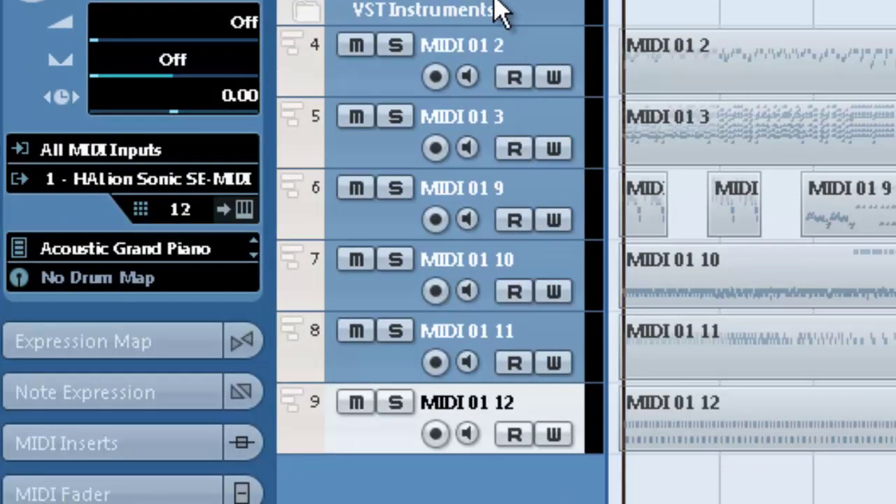
Rename the MIDI 01 2 track to Bass and the MIDI 01 3 track to Ac Piano.
{"action": "left_click", "coordinate": [455, 55]}
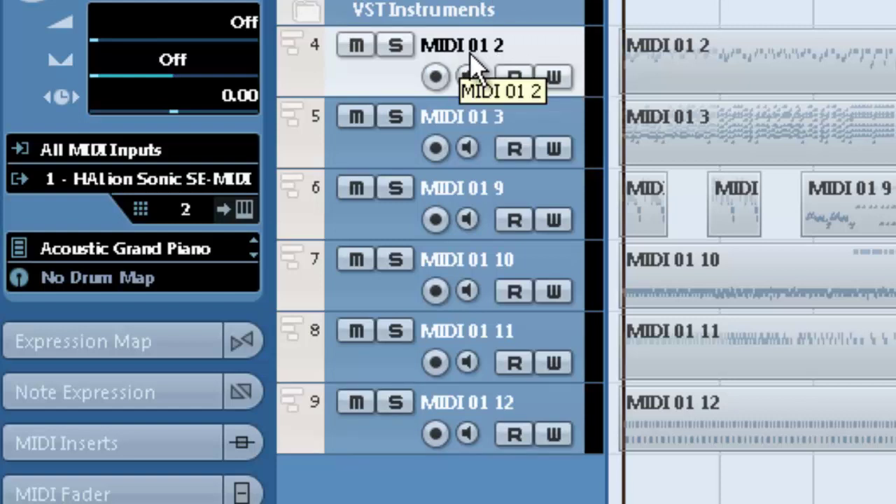
{"action": "double_click", "coordinate": [472, 56]}
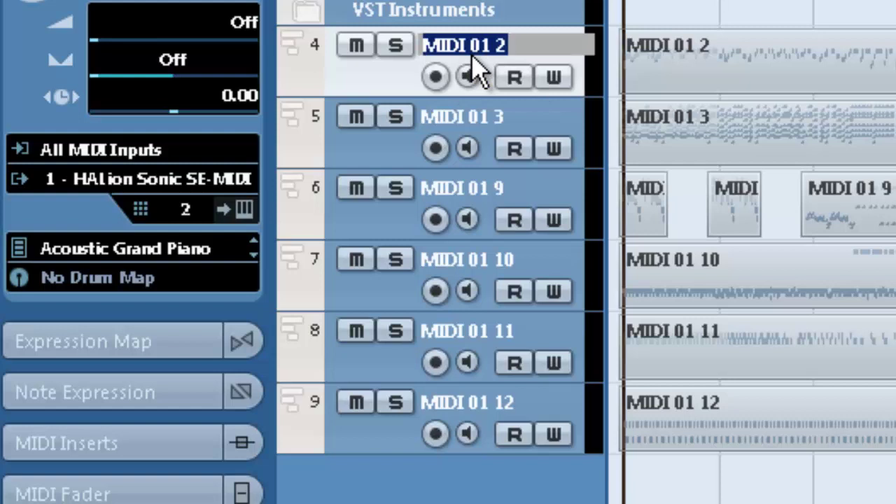
{"action": "type", "text": "Bas"}
{"action": "key", "text": "Return"}
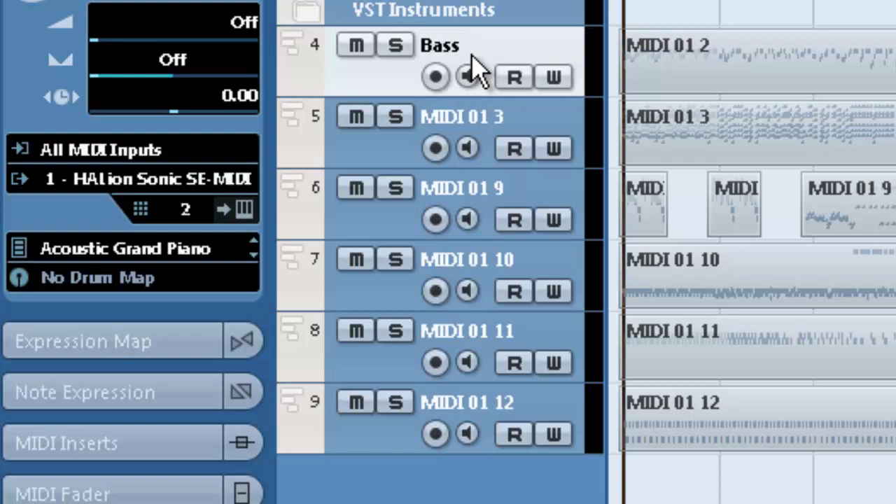
{"action": "left_click", "coordinate": [505, 118]}
{"action": "double_click", "coordinate": [505, 117]}
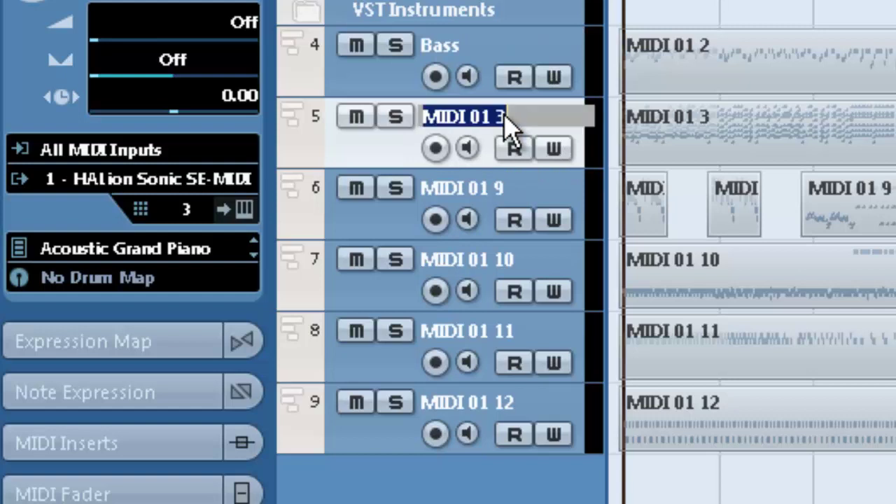
{"action": "type", "text": "Ac Piano"}
{"action": "key", "text": "Return"}
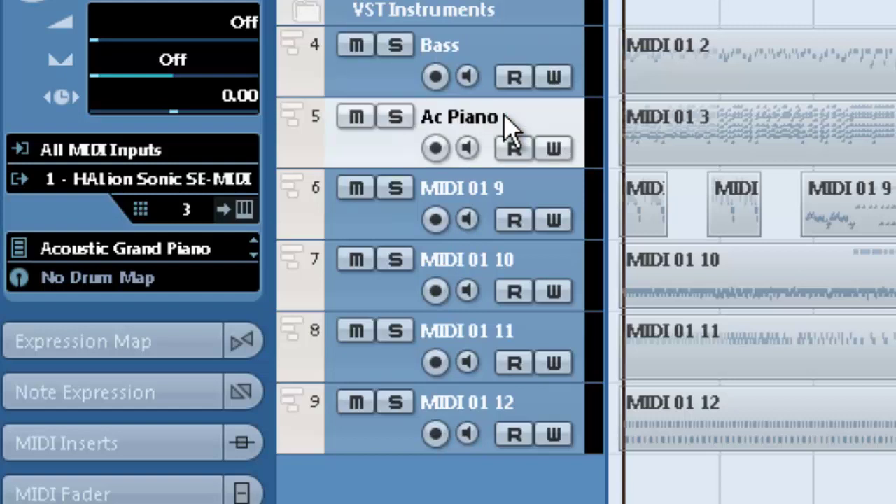
Rename the MIDI 01 9 track to Strings and the MIDI 01 10 track to Percussion.
{"action": "left_click", "coordinate": [481, 186]}
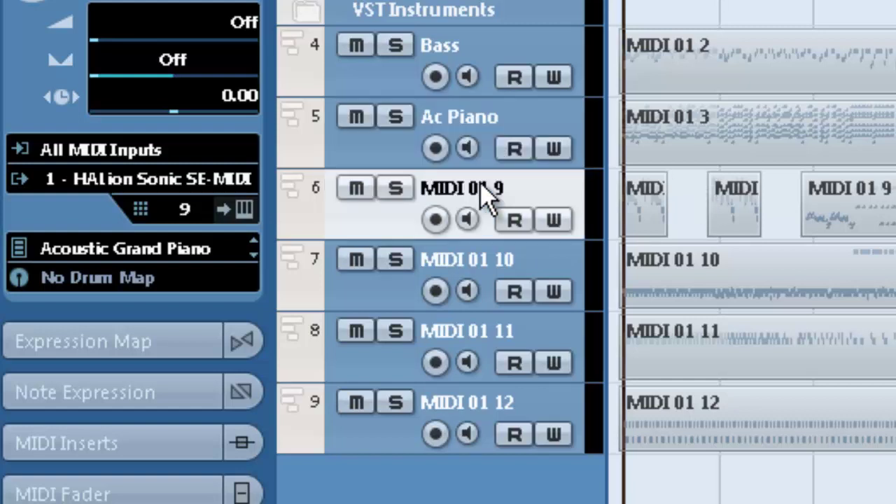
{"action": "double_click", "coordinate": [481, 186]}
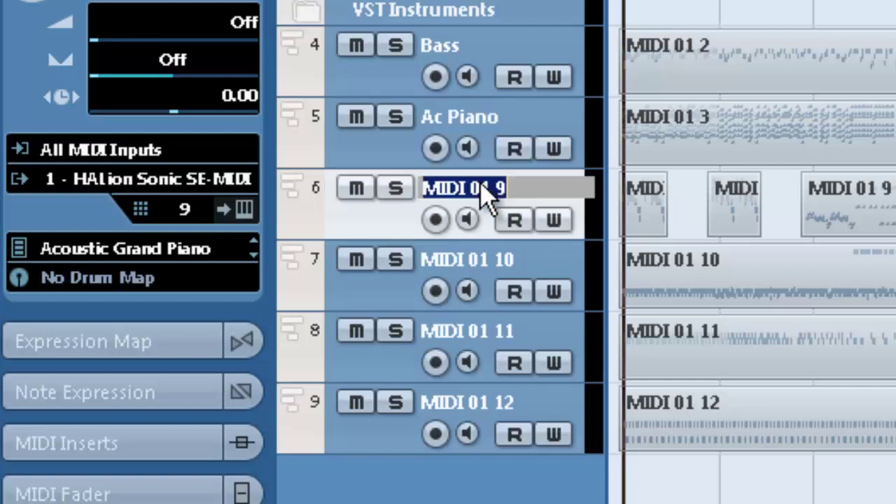
{"action": "type", "text": "Strings"}
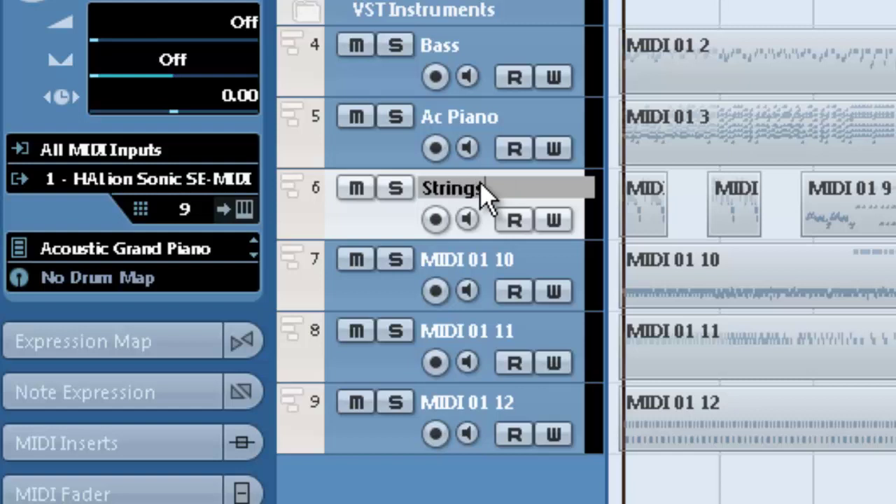
{"action": "key", "text": "Return"}
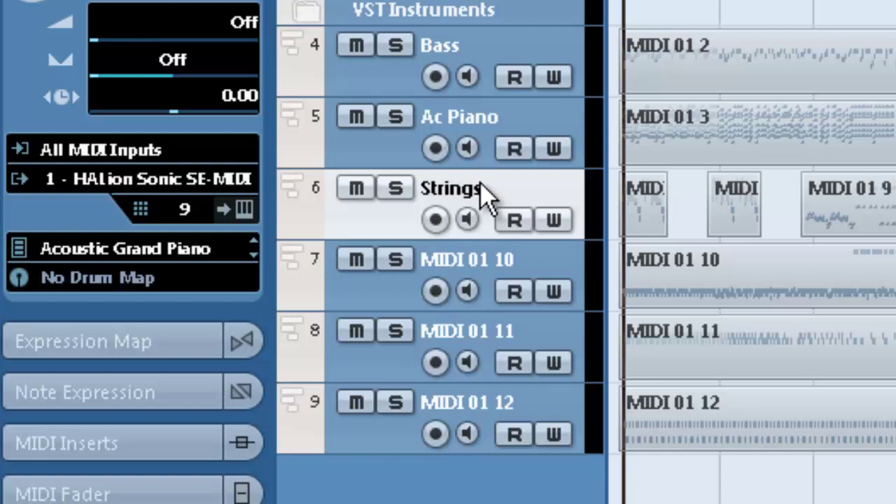
{"action": "left_click", "coordinate": [454, 259]}
{"action": "double_click", "coordinate": [454, 260]}
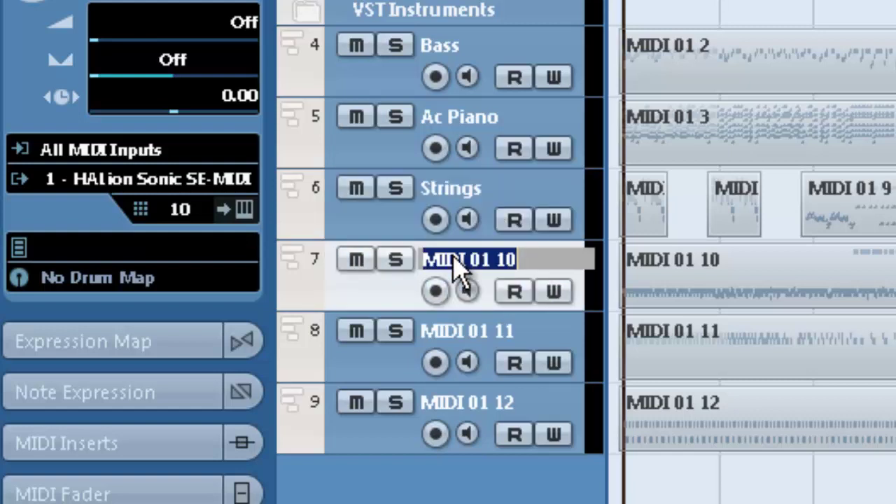
{"action": "type", "text": "Per"}
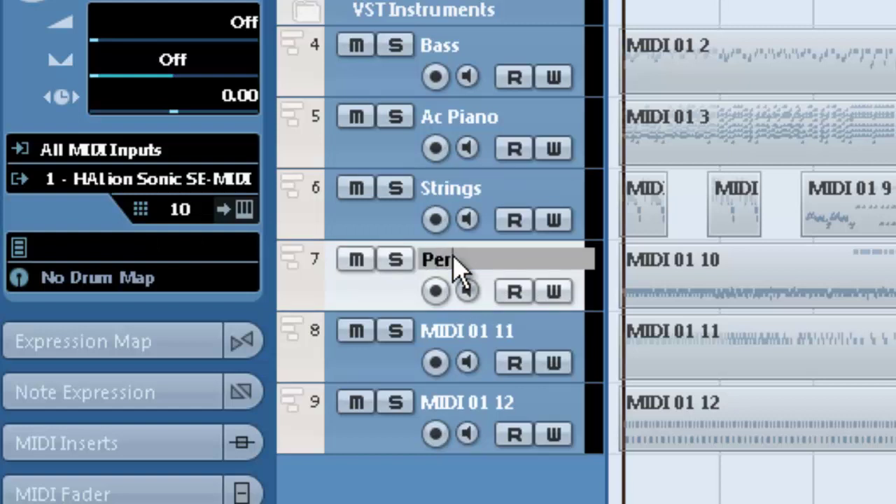
{"action": "type", "text": "cussion"}
{"action": "key", "text": "Return"}
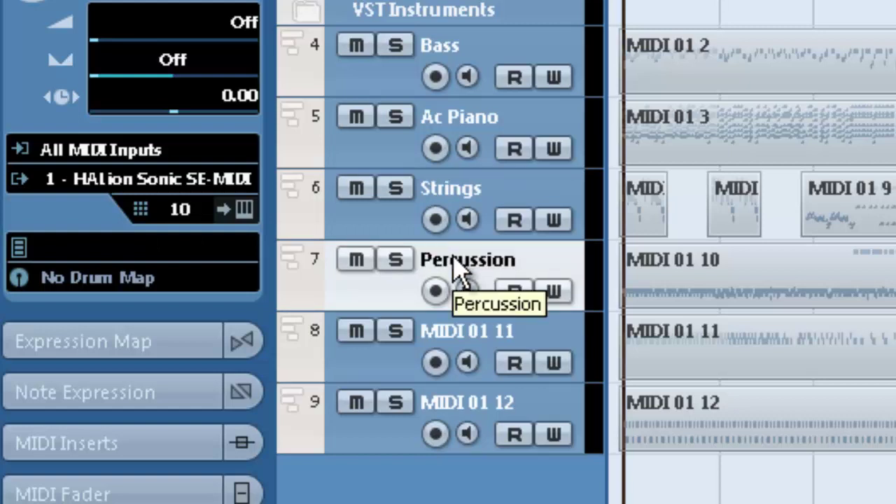
Rename the MIDI 01 11 track to Percussion and the MIDI 01 12 track to DrumKit.
{"action": "double_click", "coordinate": [464, 333]}
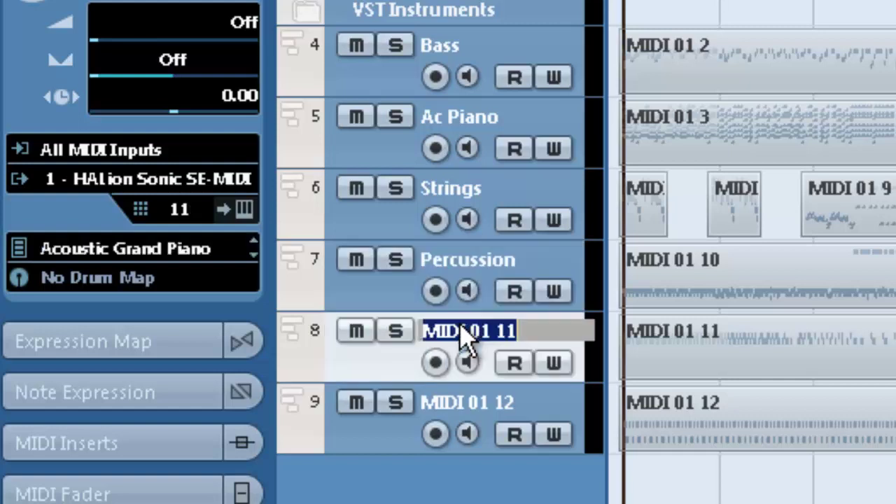
{"action": "type", "text": "Percuss"}
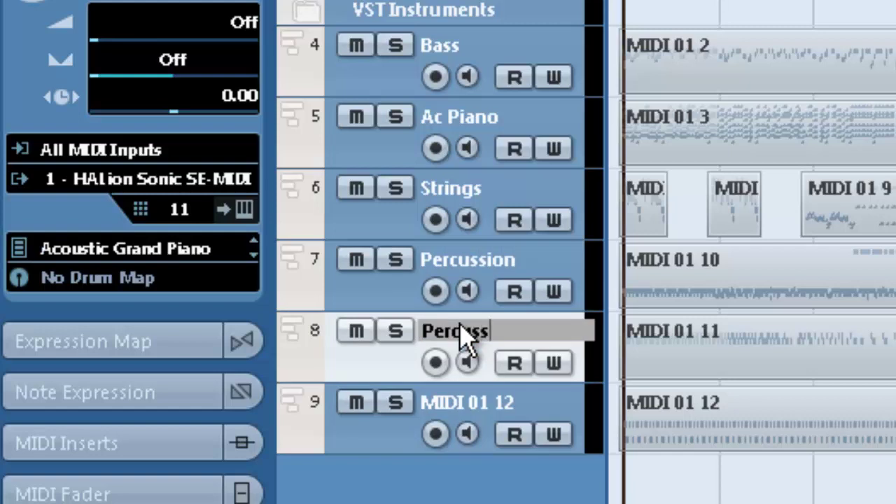
{"action": "type", "text": "ion"}
{"action": "key", "text": "Return"}
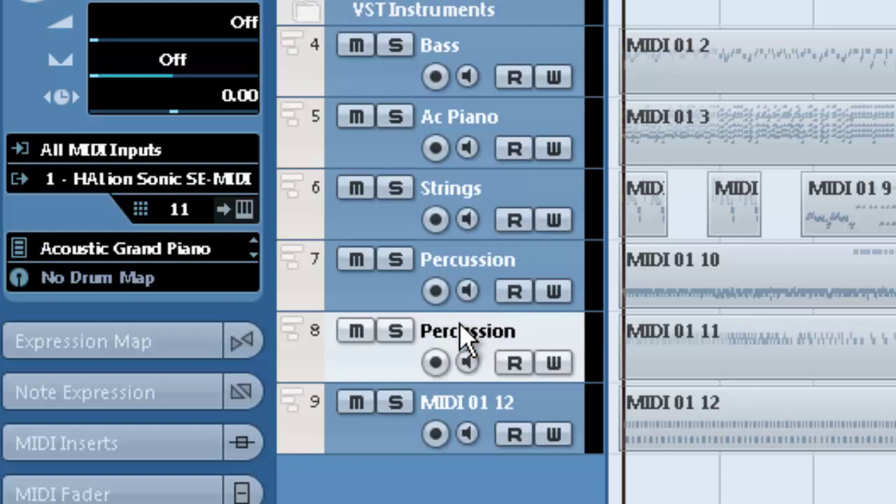
{"action": "double_click", "coordinate": [441, 404]}
{"action": "type", "text": "D"}
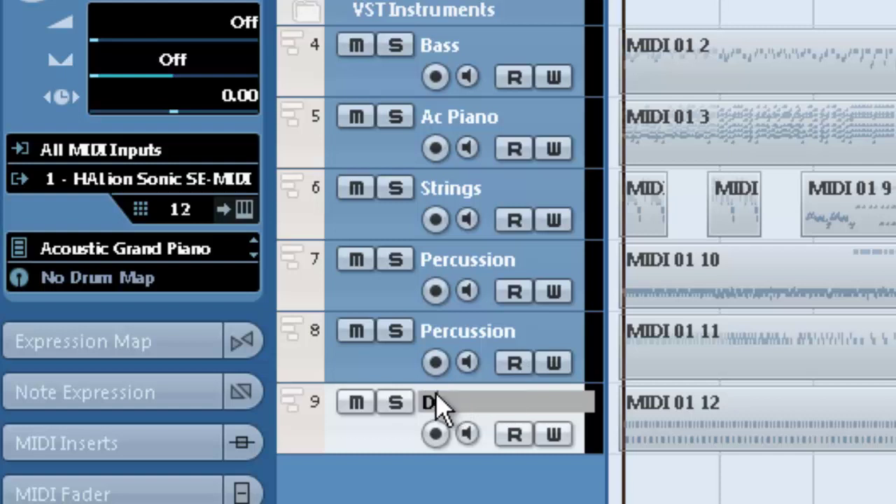
{"action": "type", "text": "rumKit"}
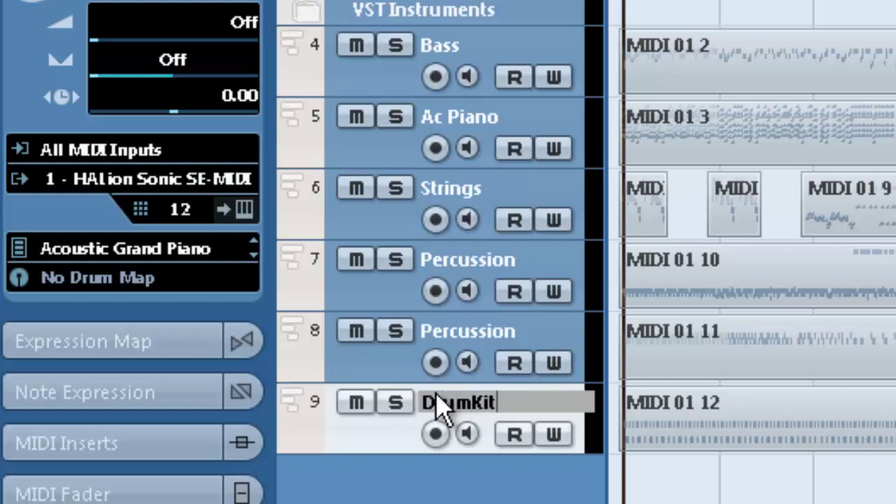
{"action": "key", "text": "Return"}
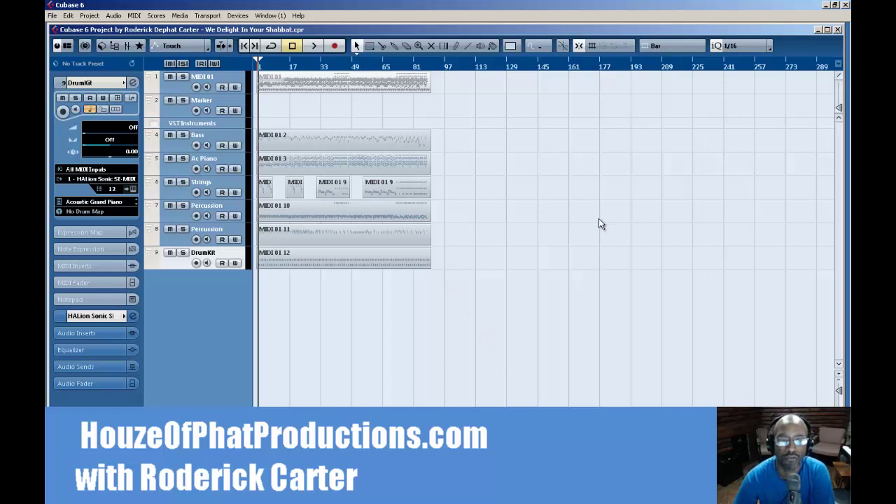
Save the project under its existing file name.
{"action": "left_click", "coordinate": [52, 14]}
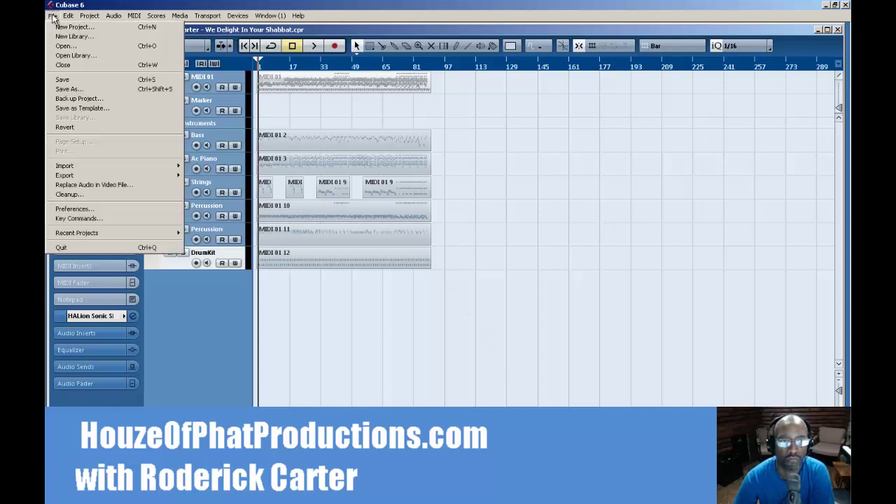
{"action": "left_click", "coordinate": [61, 79]}
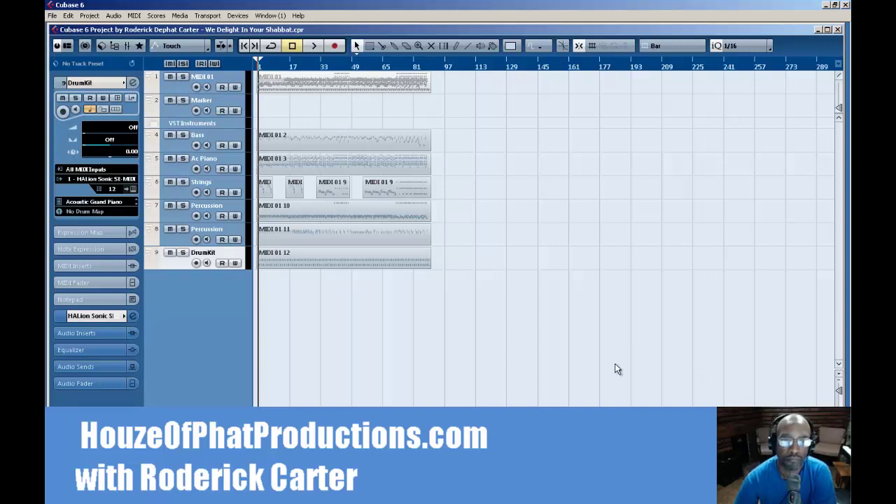
Dissolve the MIDI 01 12 part on the DrumKit track into separate pitches with optimized display.
{"action": "left_click", "coordinate": [299, 255]}
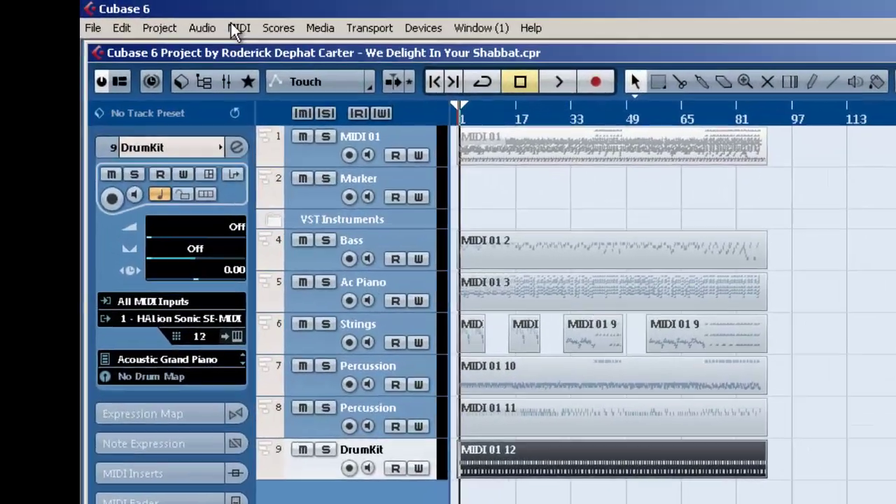
{"action": "left_click", "coordinate": [172, 20]}
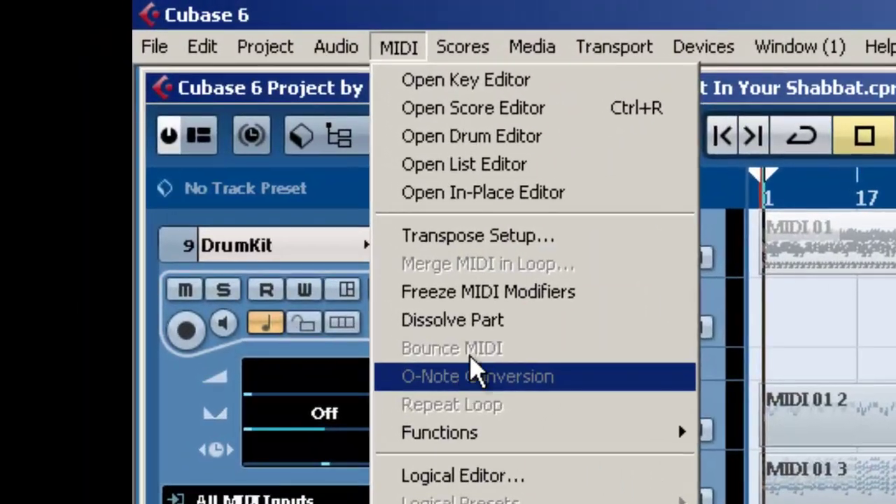
{"action": "left_click", "coordinate": [476, 321]}
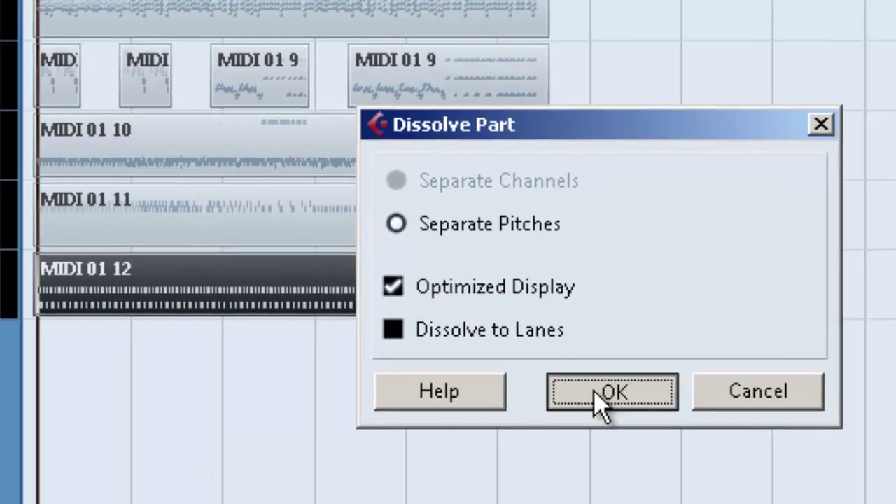
{"action": "left_click", "coordinate": [444, 396]}
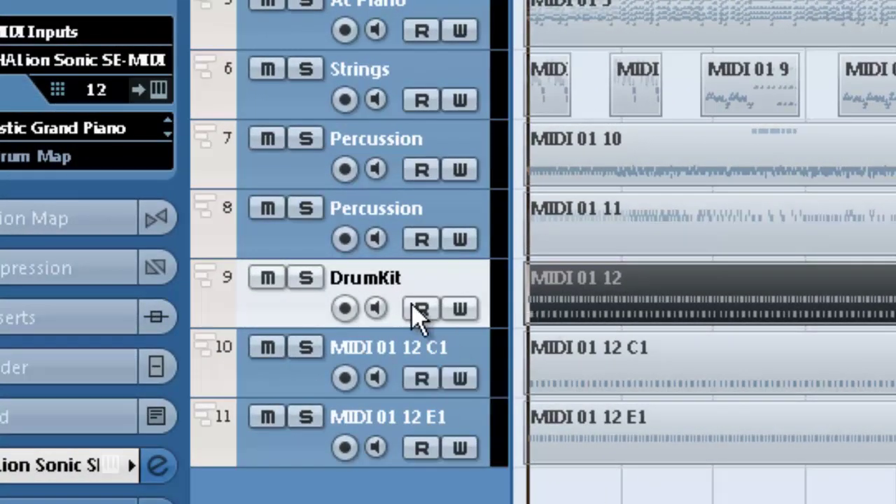
Move the DrumKit track up in the track list, directly below the MIDI 01 track.
{"action": "left_click_drag", "start_coordinate": [390, 297], "coordinate": [328, 10]}
{"action": "left_click", "coordinate": [691, 162]}
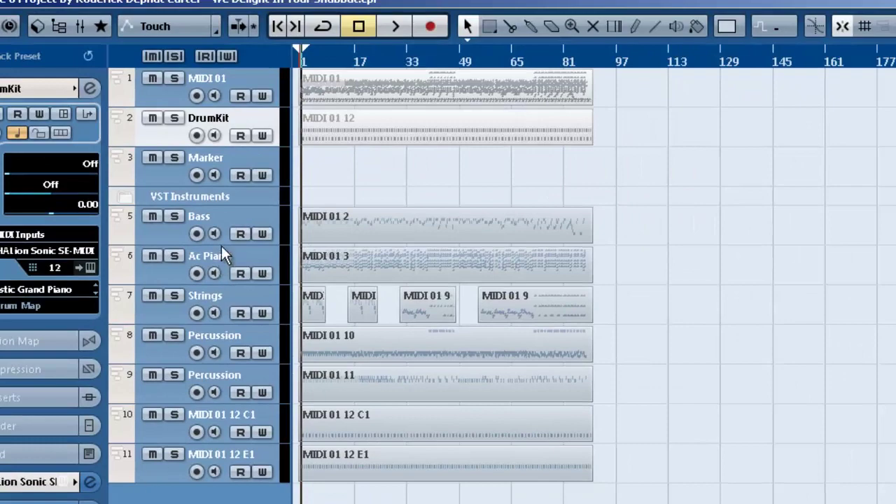
Solo the Bass track and enable cycle playback over the opening section up to bar 17.
{"action": "left_click", "coordinate": [214, 216]}
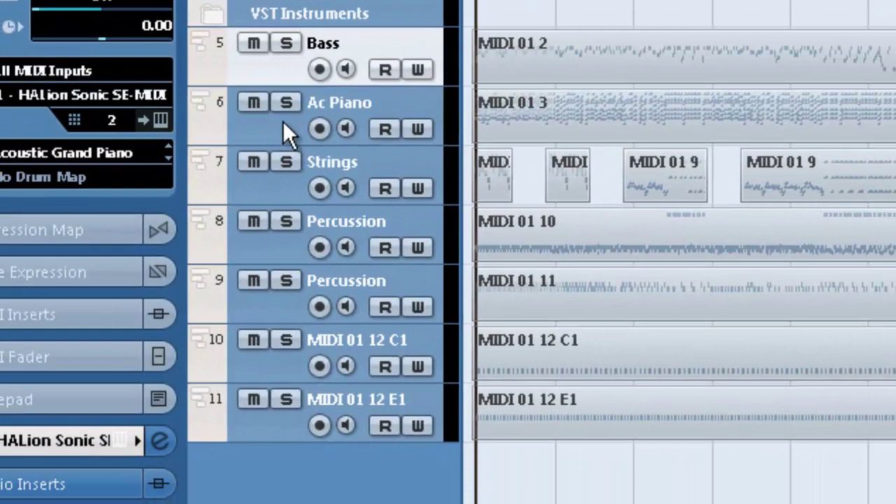
{"action": "left_click", "coordinate": [286, 44]}
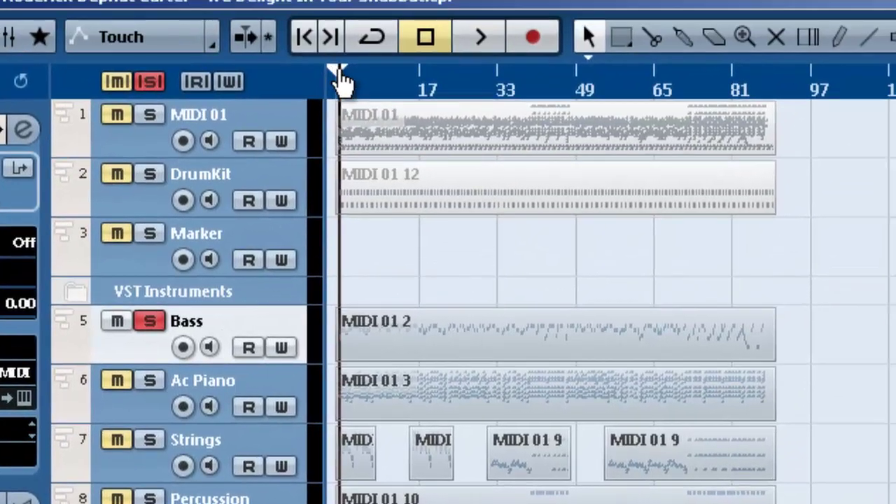
{"action": "left_click_drag", "start_coordinate": [334, 76], "coordinate": [420, 89]}
{"action": "left_click", "coordinate": [370, 39]}
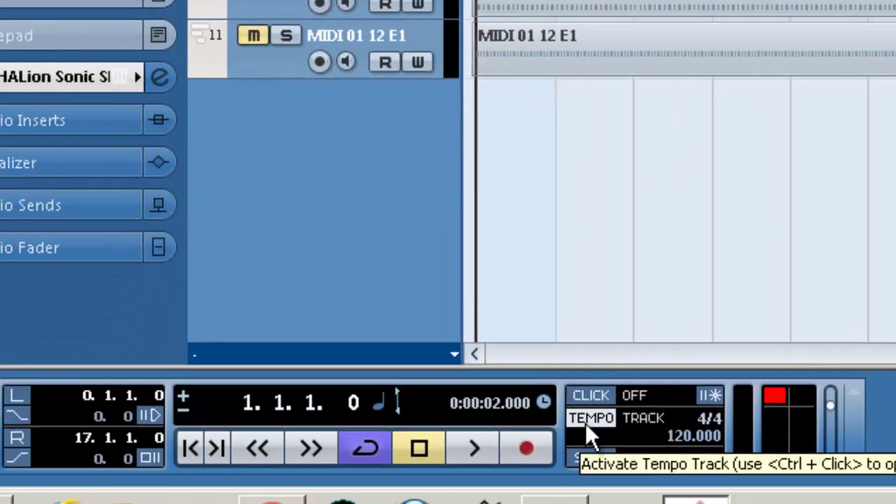
Switch the project from the tempo track to a fixed tempo of 110.900.
{"action": "left_click", "coordinate": [586, 423]}
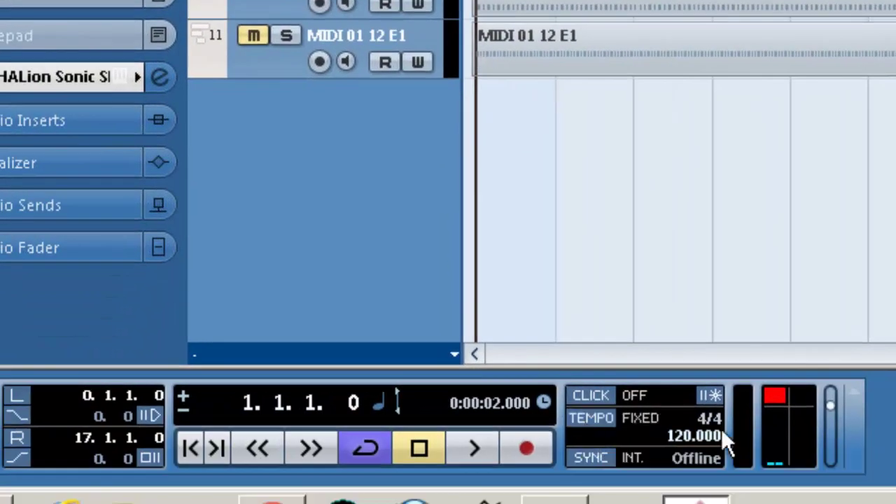
{"action": "double_click", "coordinate": [674, 434]}
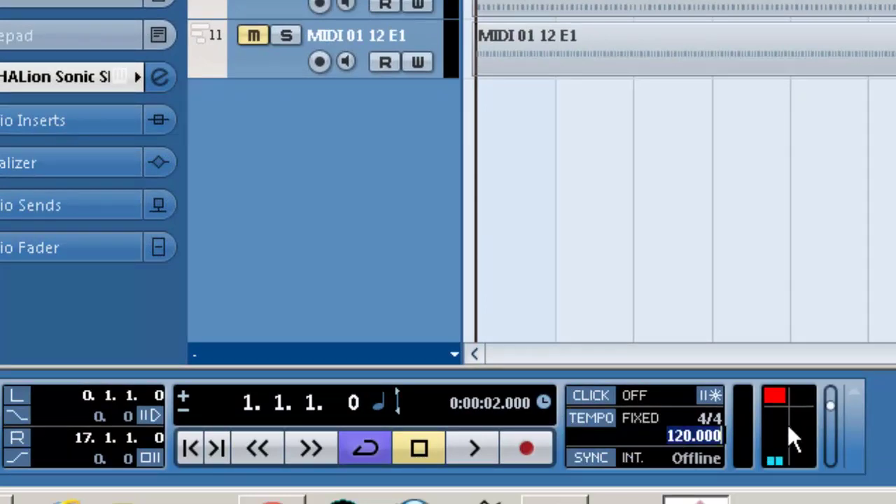
{"action": "type", "text": "110.900"}
{"action": "key", "text": "Return"}
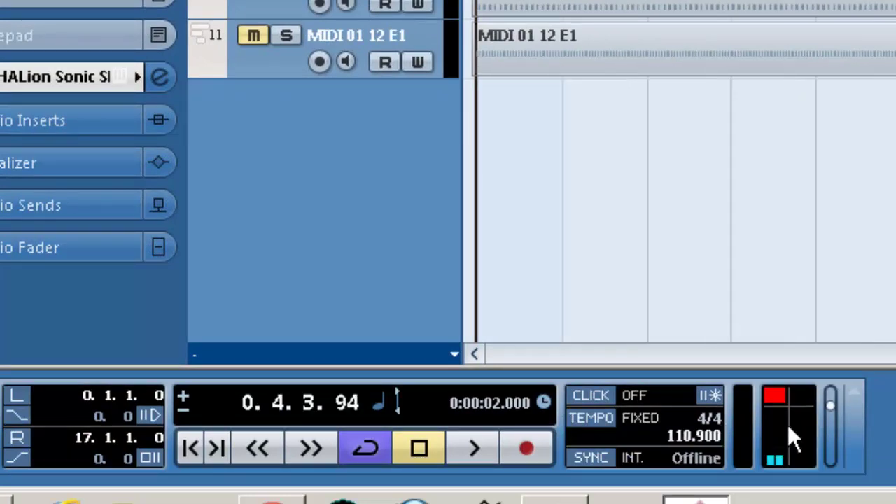
{"action": "left_click", "coordinate": [771, 397]}
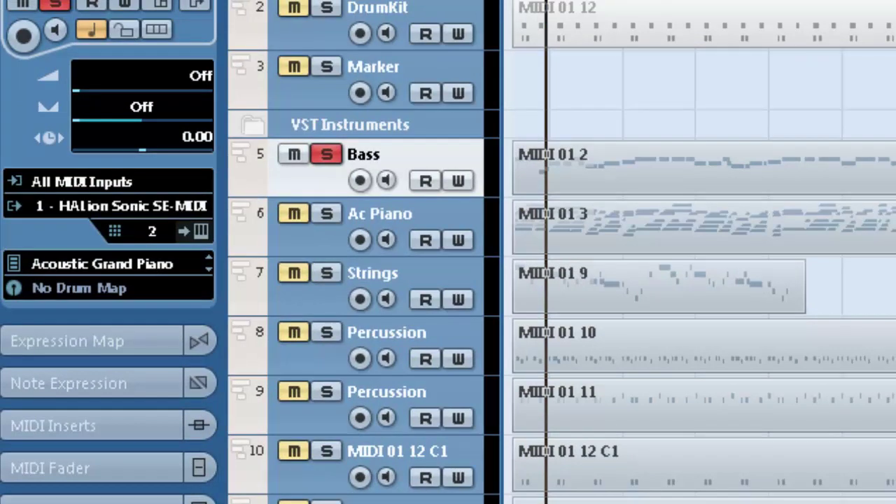
Open the Bass track's HALion Sonic SE instrument and load [GM 034] Electric Bass (Finger) into slot 2.
{"action": "left_click", "coordinate": [202, 232]}
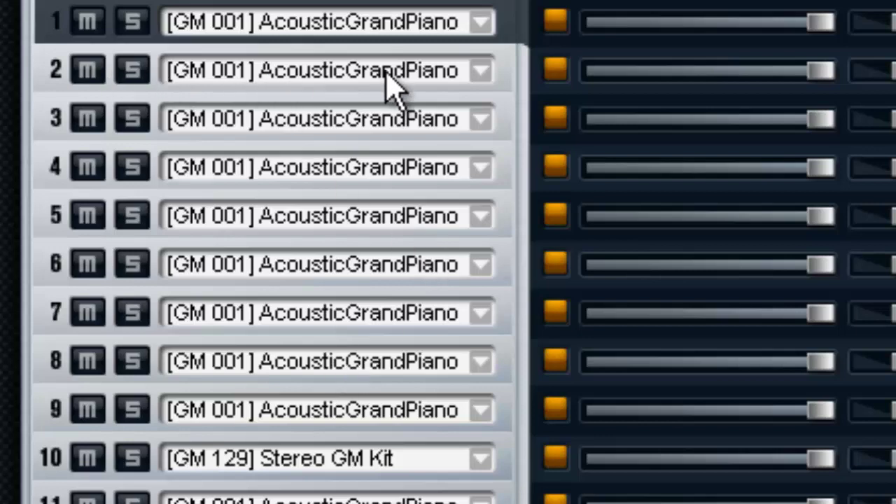
{"action": "left_click", "coordinate": [482, 71]}
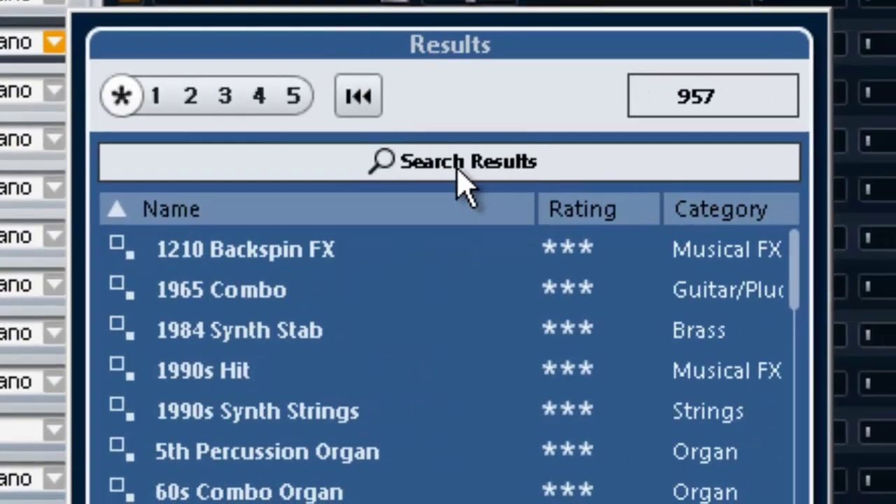
{"action": "left_click", "coordinate": [880, 199]}
{"action": "type", "text": "bass"}
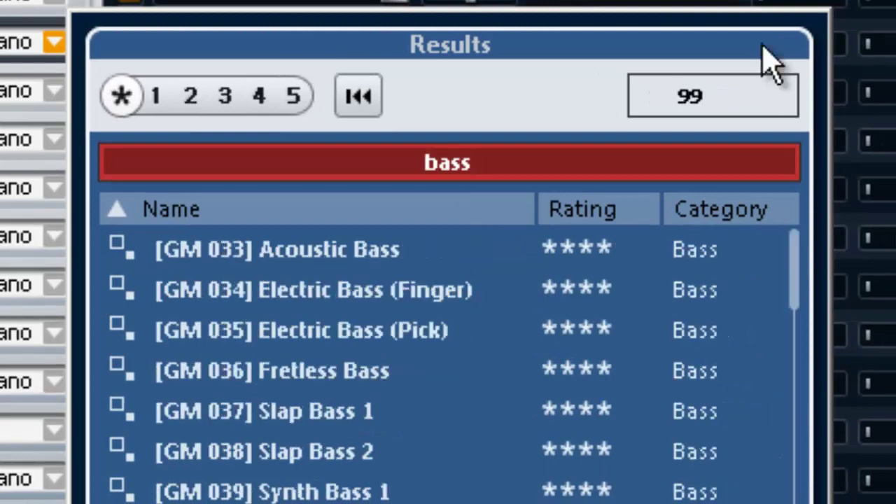
{"action": "left_click", "coordinate": [365, 303]}
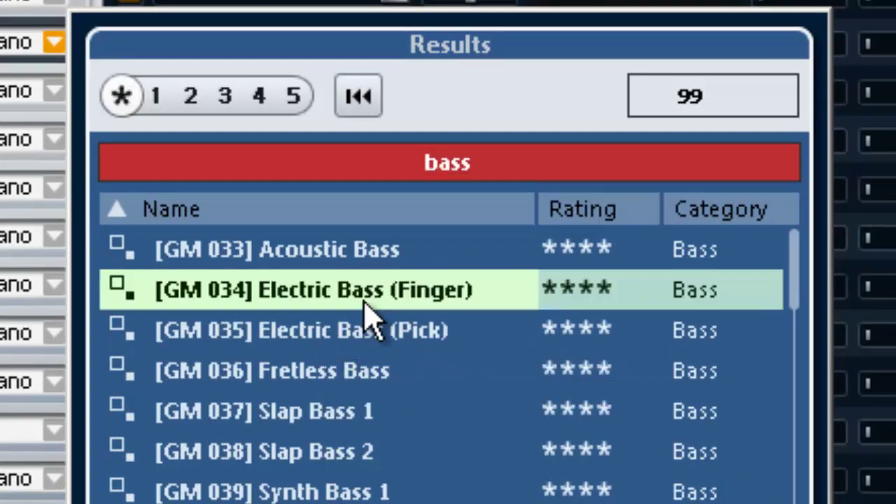
{"action": "double_click", "coordinate": [365, 303]}
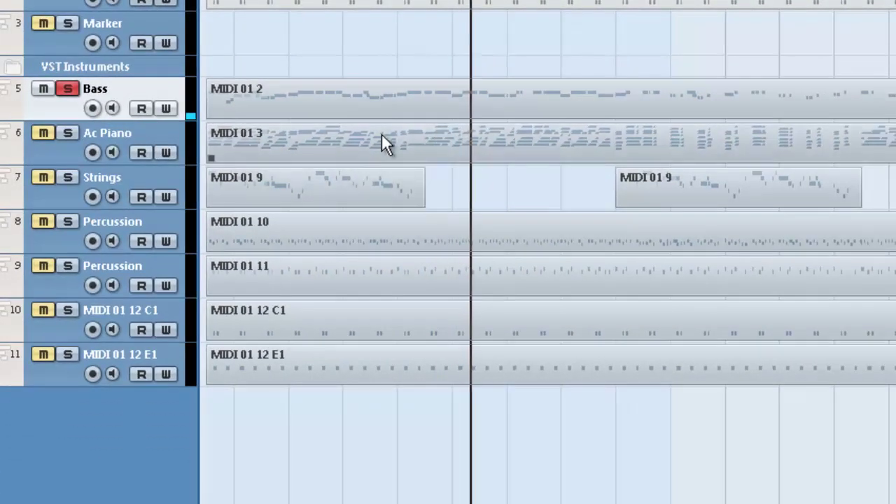
Transpose the MIDI 01 2 part on the Bass track down 12 semitones.
{"action": "left_click", "coordinate": [396, 99]}
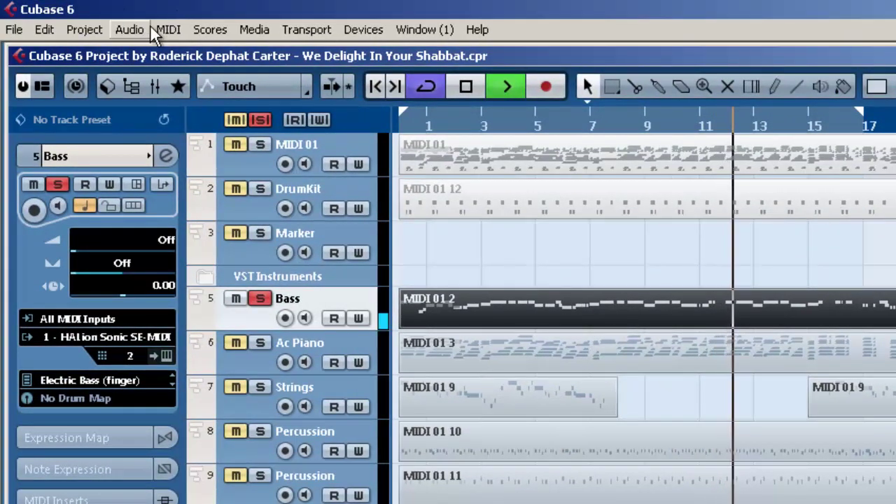
{"action": "left_click", "coordinate": [168, 30]}
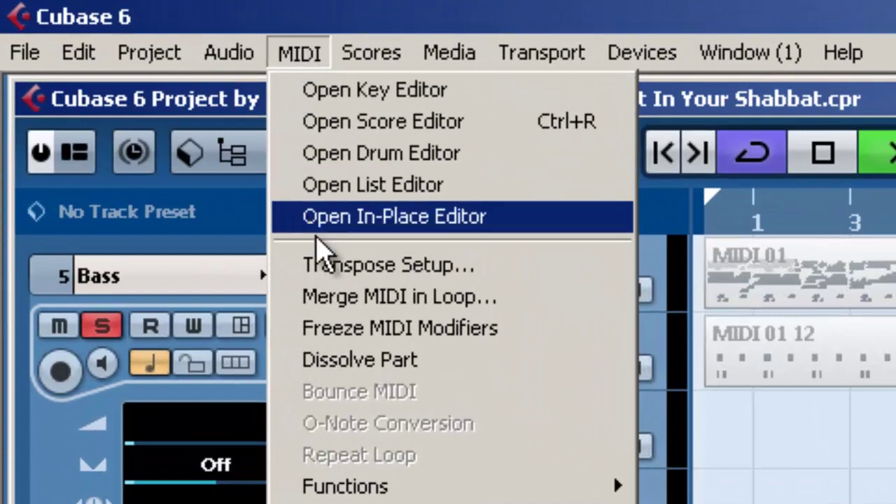
{"action": "left_click", "coordinate": [336, 266]}
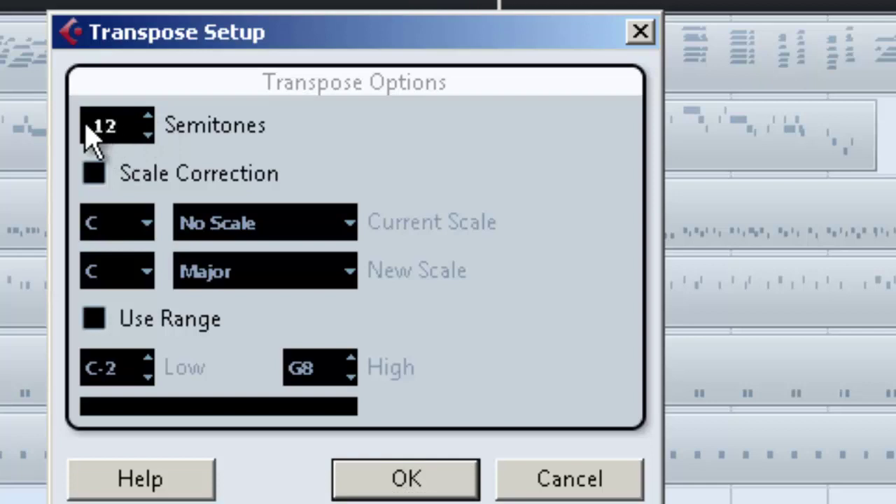
{"action": "left_click", "coordinate": [433, 482]}
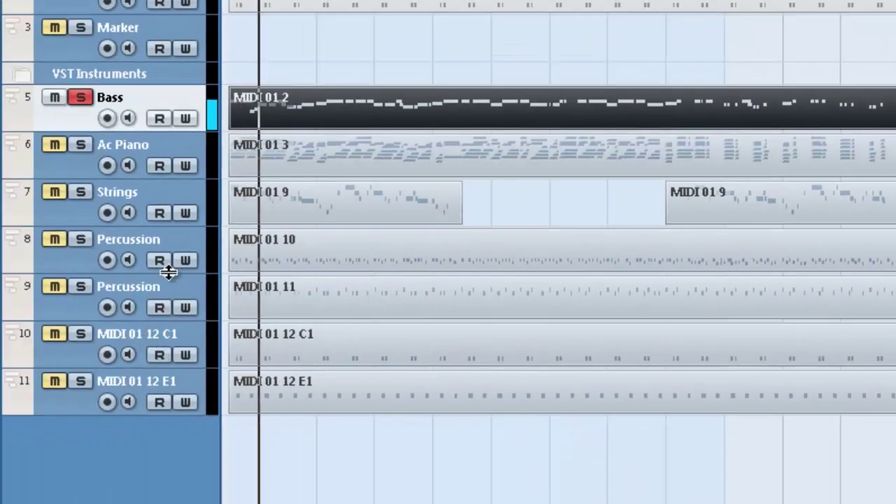
Solo the Ac Piano track in place of Bass for a listen, and move the solo on to the Strings track.
{"action": "left_click", "coordinate": [82, 98]}
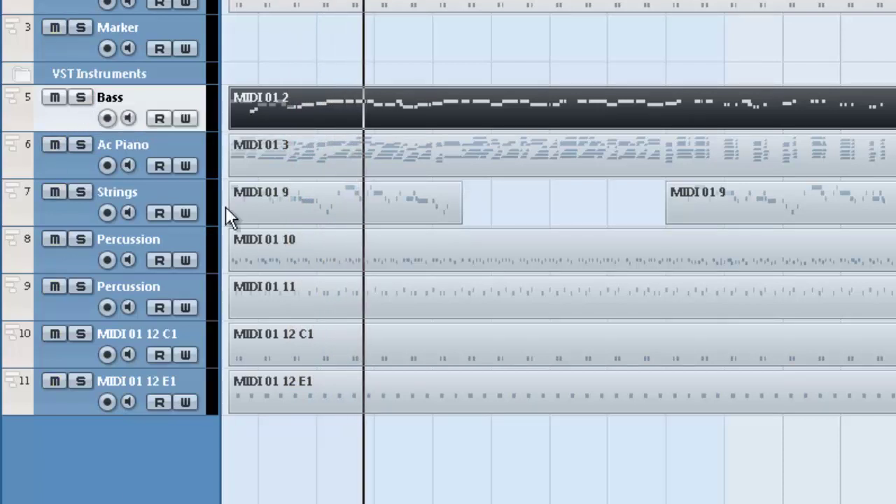
{"action": "left_click", "coordinate": [77, 144]}
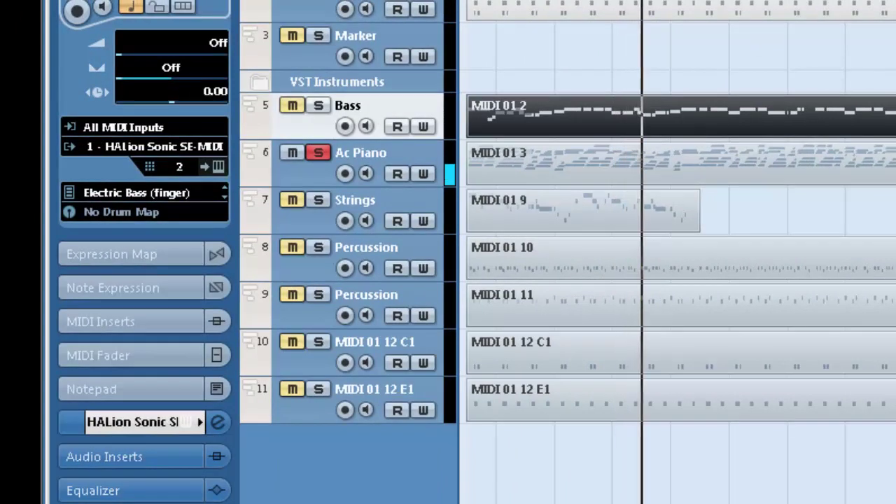
{"action": "left_click", "coordinate": [318, 153]}
{"action": "left_click", "coordinate": [318, 201]}
{"action": "left_click", "coordinate": [364, 204]}
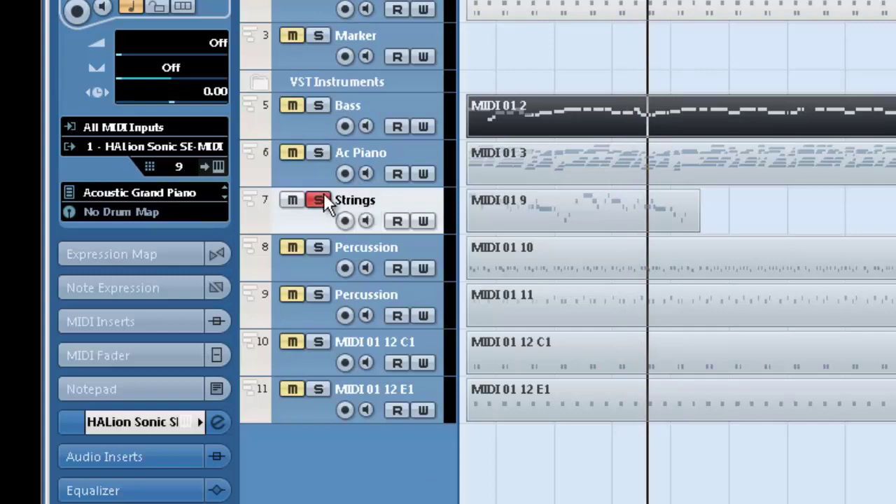
Load [GM 049] String Ensemble 1 into HALion Sonic SE slot 9 for the Strings track and close the instrument window.
{"action": "left_click", "coordinate": [220, 166]}
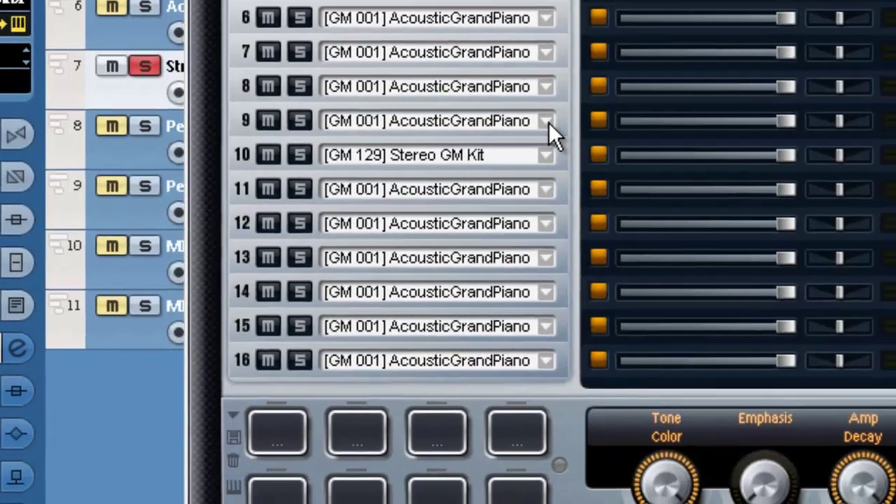
{"action": "left_click", "coordinate": [635, 243]}
{"action": "left_click_drag", "start_coordinate": [651, 42], "coordinate": [602, 44]}
{"action": "type", "text": "strings"}
{"action": "key", "text": "Return"}
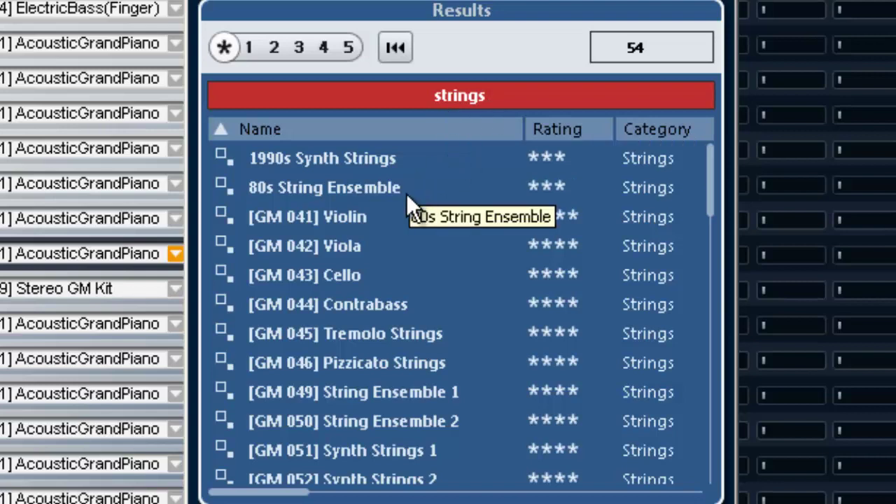
{"action": "left_click", "coordinate": [397, 398]}
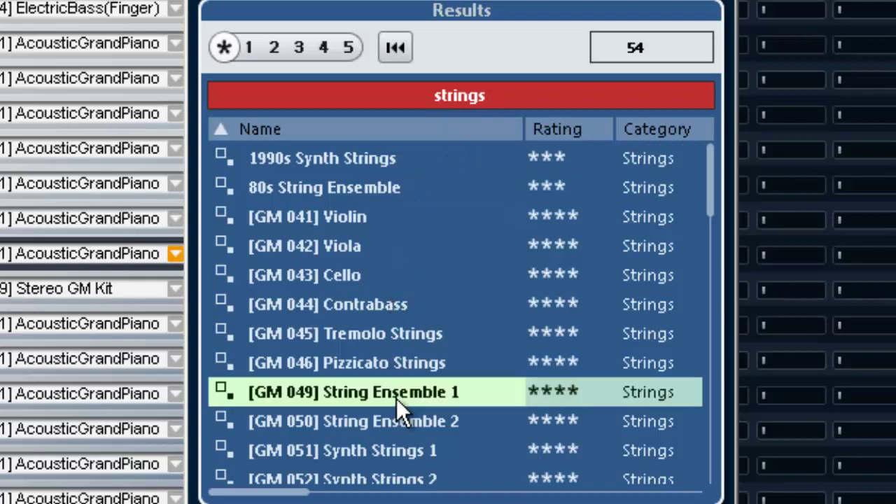
{"action": "double_click", "coordinate": [397, 399]}
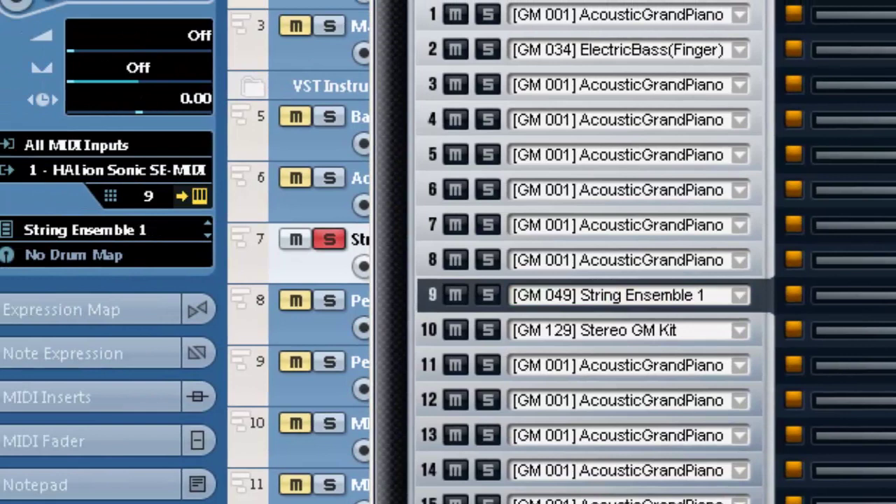
{"action": "key", "text": "ctrl+w"}
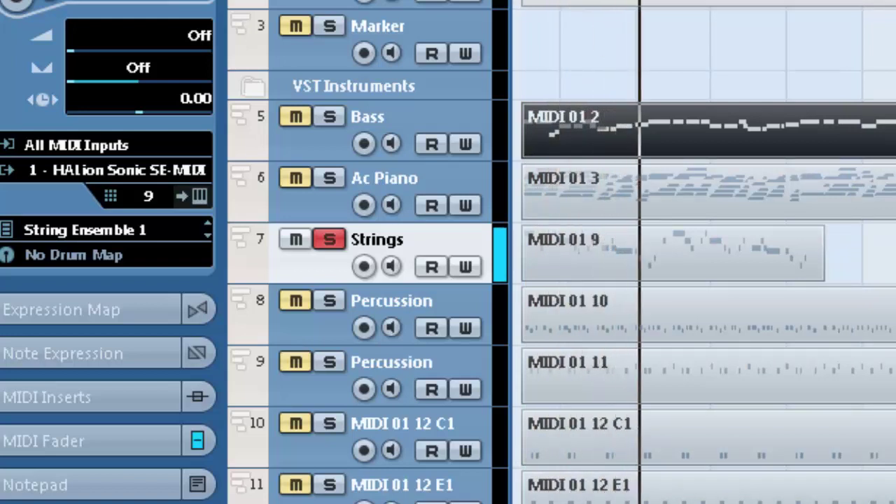
Stop playback, shift all the parts together so they start at bar 1, and return the cursor to the project start.
{"action": "key", "text": "space"}
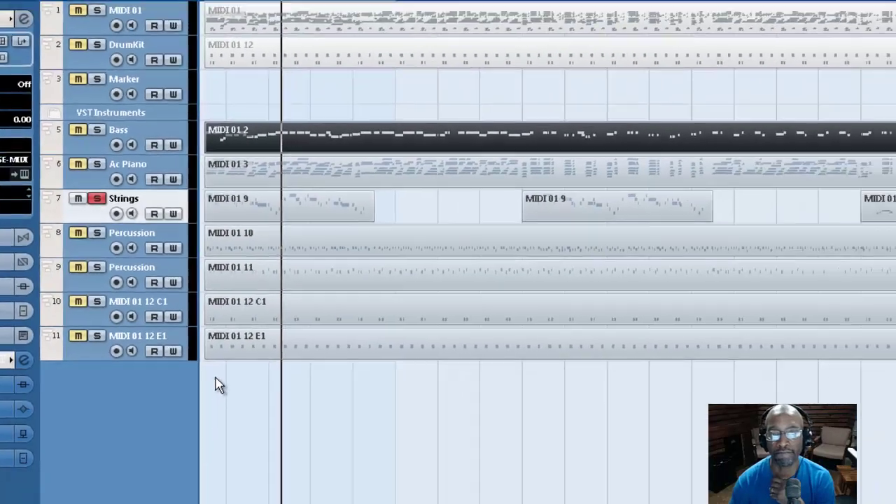
{"action": "left_click_drag", "start_coordinate": [150, 341], "coordinate": [820, 35]}
{"action": "left_click_drag", "start_coordinate": [207, 470], "coordinate": [185, 469]}
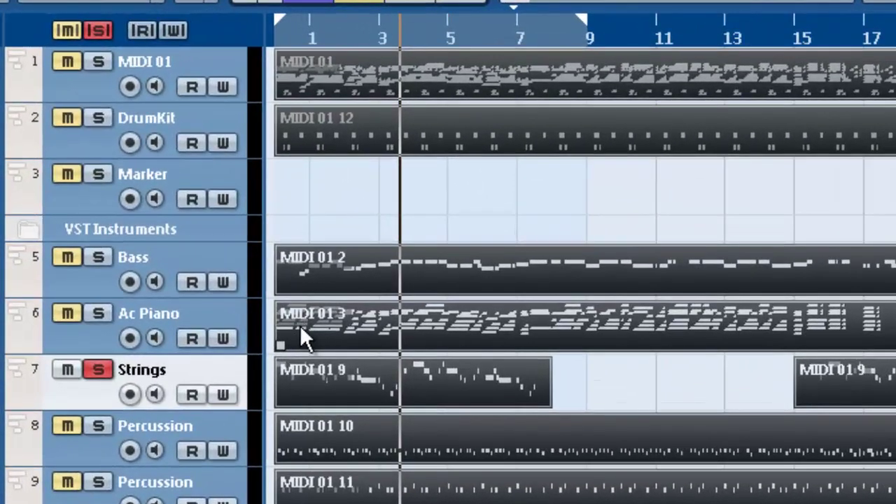
{"action": "left_click_drag", "start_coordinate": [300, 325], "coordinate": [328, 322]}
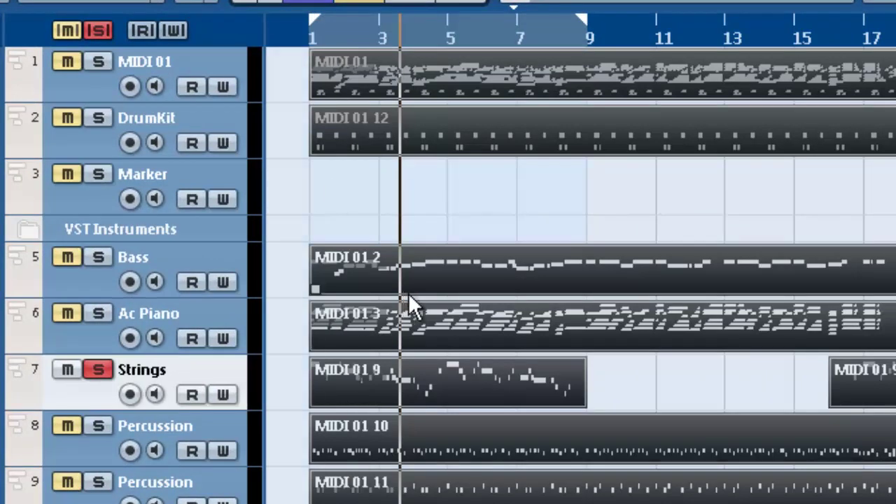
{"action": "key", "text": "period"}
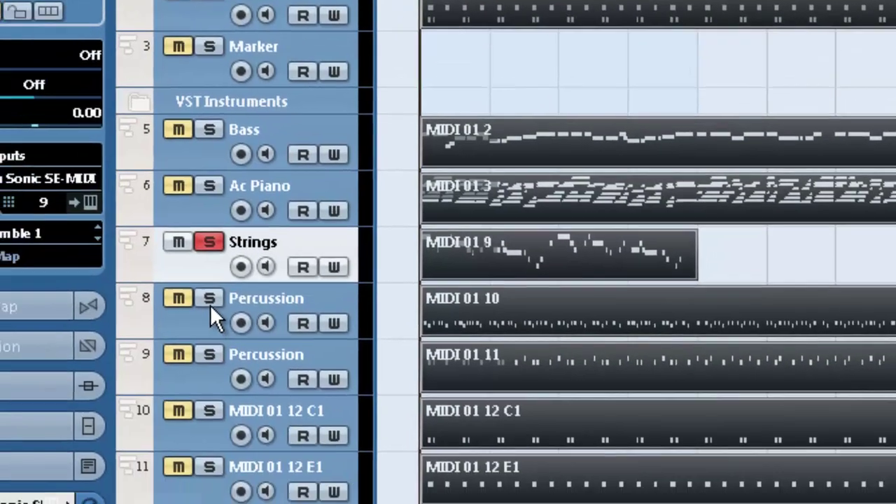
Solo the first Percussion track instead of Strings and open its HALion Sonic SE instrument.
{"action": "left_click", "coordinate": [98, 426]}
{"action": "left_click", "coordinate": [290, 208]}
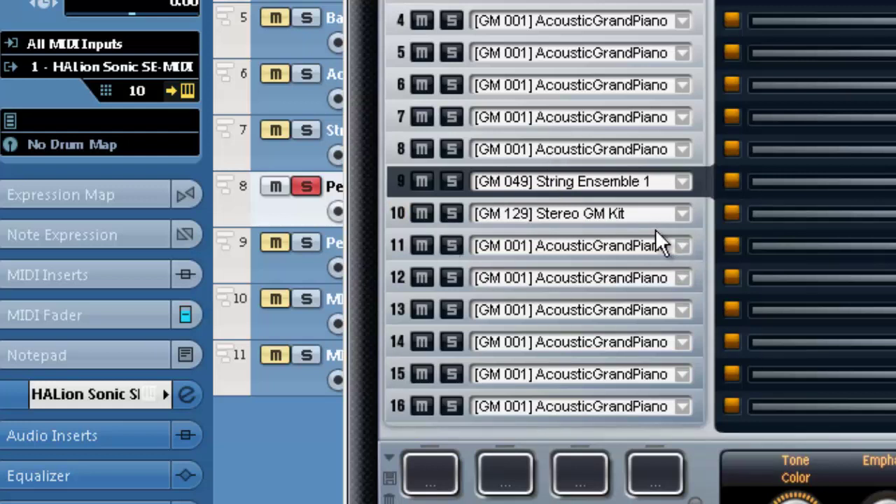
Search the HALion Sonic SE presets for "GM kit" and try to load [GM 129] Stereo GM Kit into slot 11.
{"action": "left_click", "coordinate": [680, 247]}
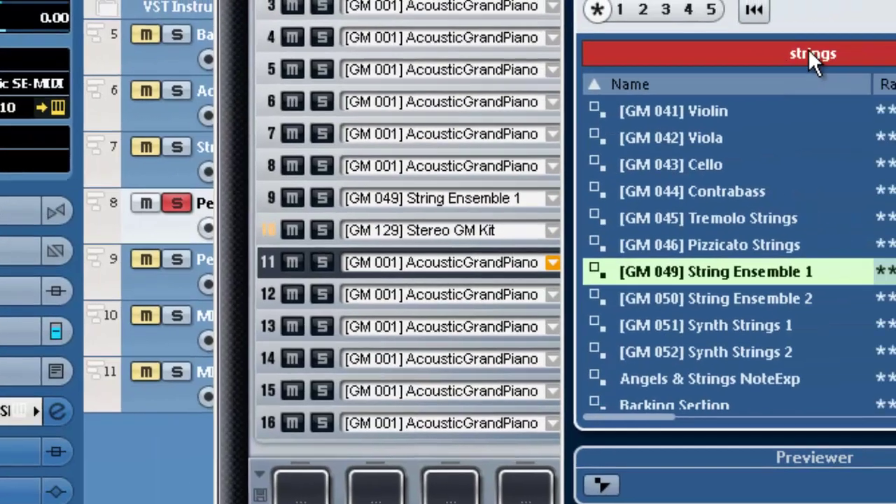
{"action": "left_click", "coordinate": [811, 49]}
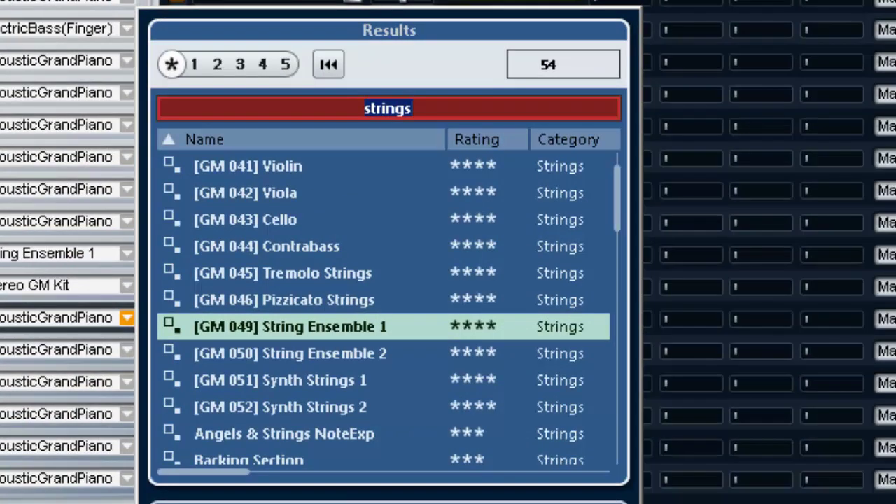
{"action": "type", "text": "GM"}
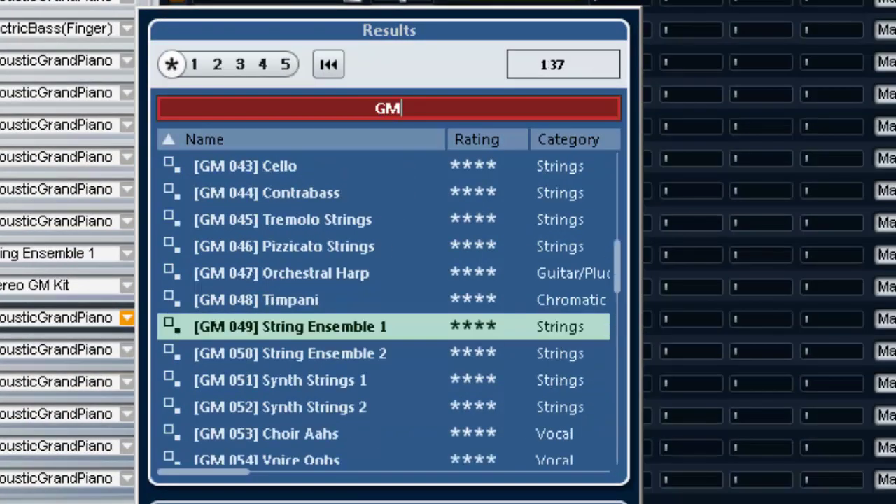
{"action": "type", "text": " kit"}
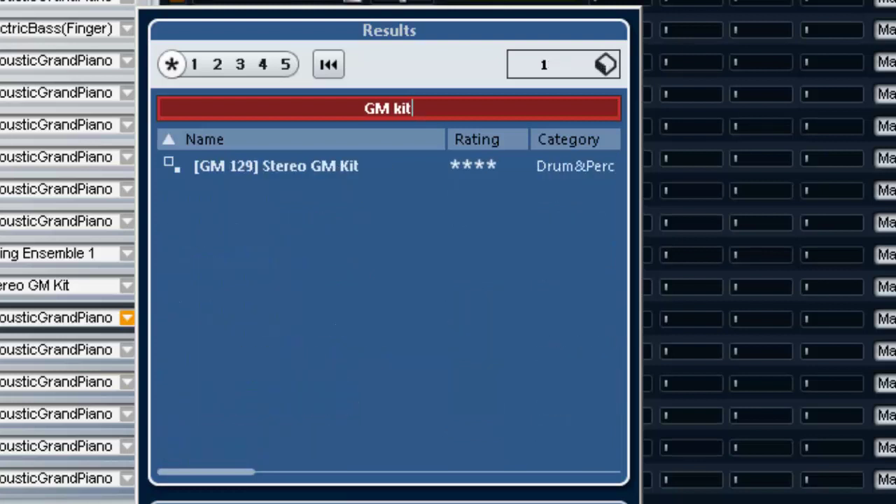
{"action": "double_click", "coordinate": [334, 169]}
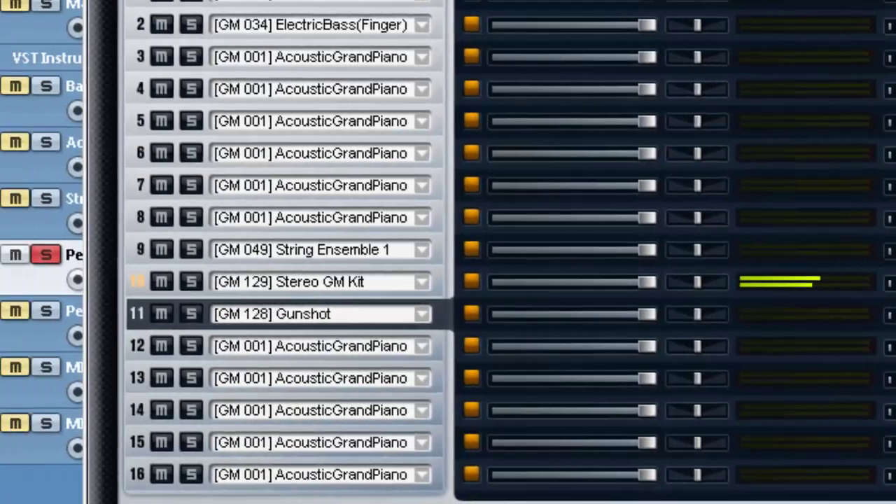
Close the instrument window and briefly solo the second Percussion track alongside the first to audition it, ending with all parts deselected.
{"action": "key", "text": "ctrl+w"}
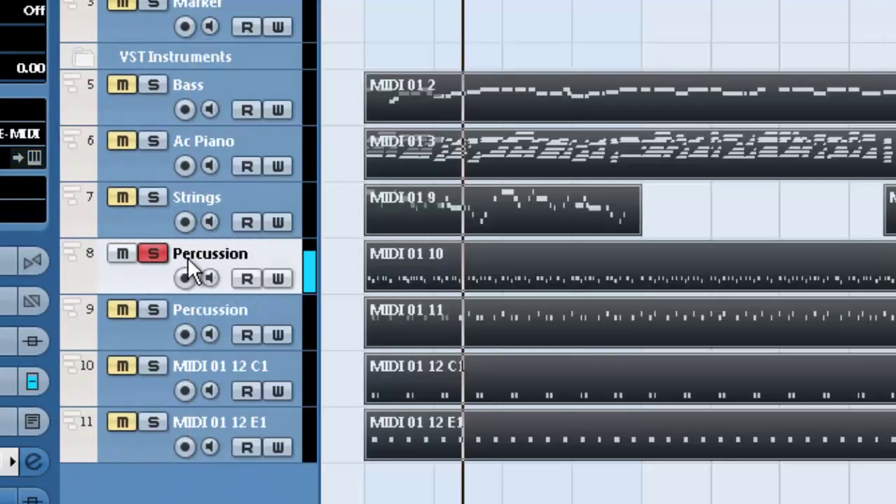
{"action": "left_click", "coordinate": [153, 311]}
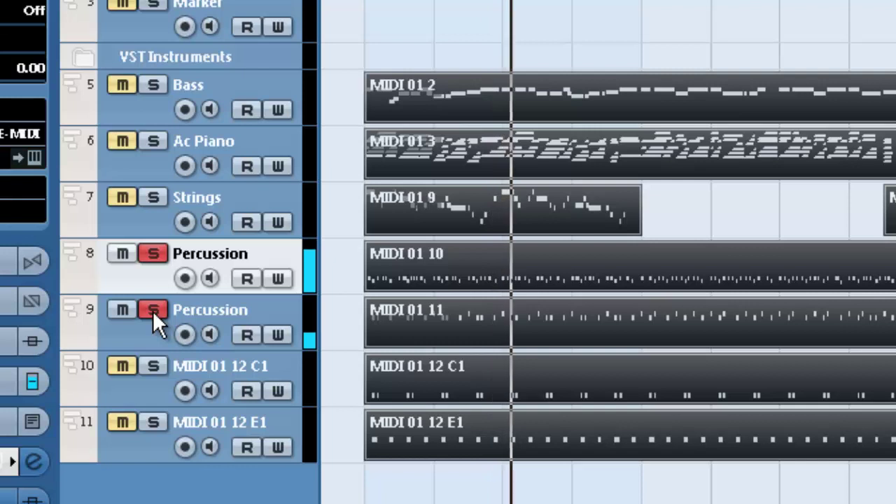
{"action": "left_click", "coordinate": [153, 311]}
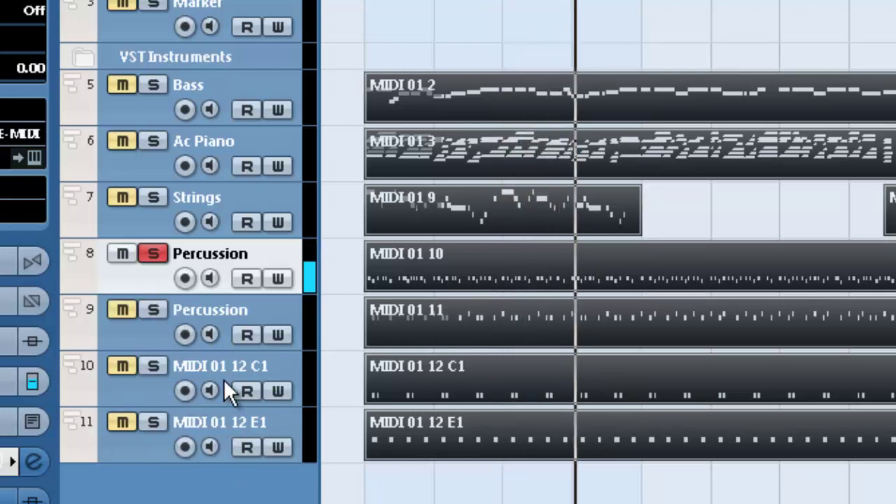
{"action": "left_click", "coordinate": [337, 498]}
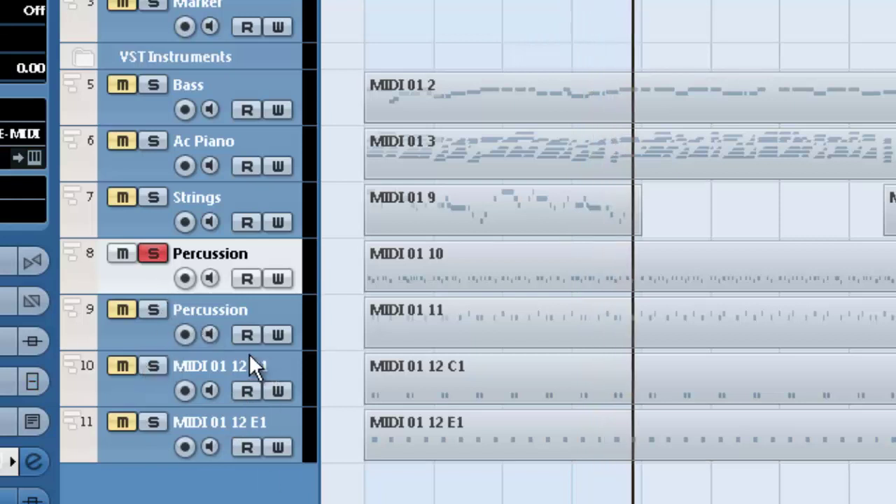
Solo the MIDI 01 12 C1 and MIDI 01 12 E1 tracks instead of the first Percussion track.
{"action": "left_click", "coordinate": [224, 367]}
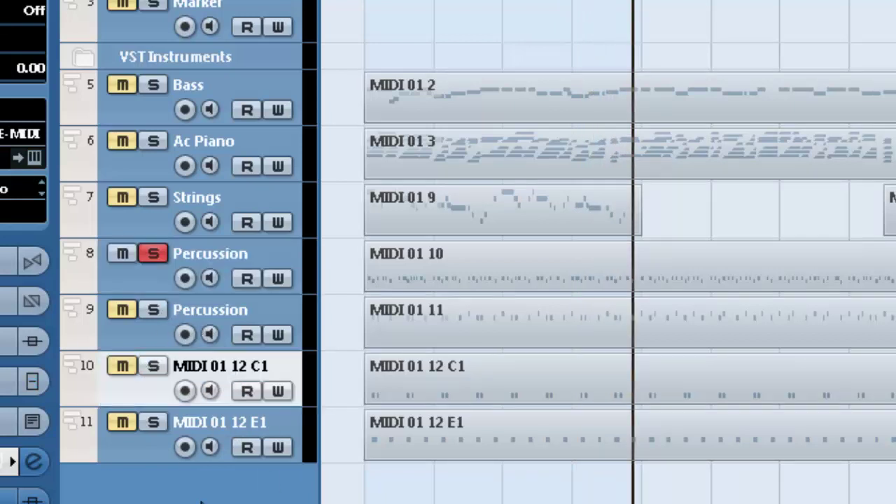
{"action": "left_click", "coordinate": [154, 253]}
{"action": "left_click", "coordinate": [154, 367]}
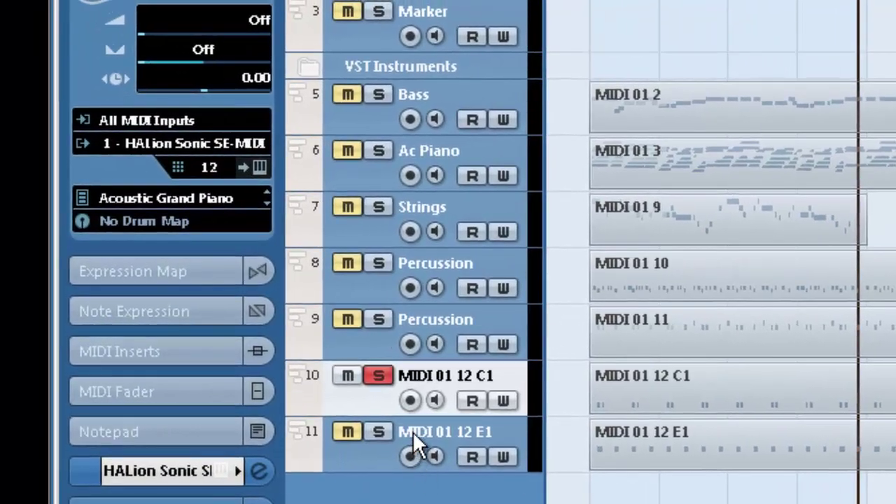
{"action": "left_click", "coordinate": [413, 431]}
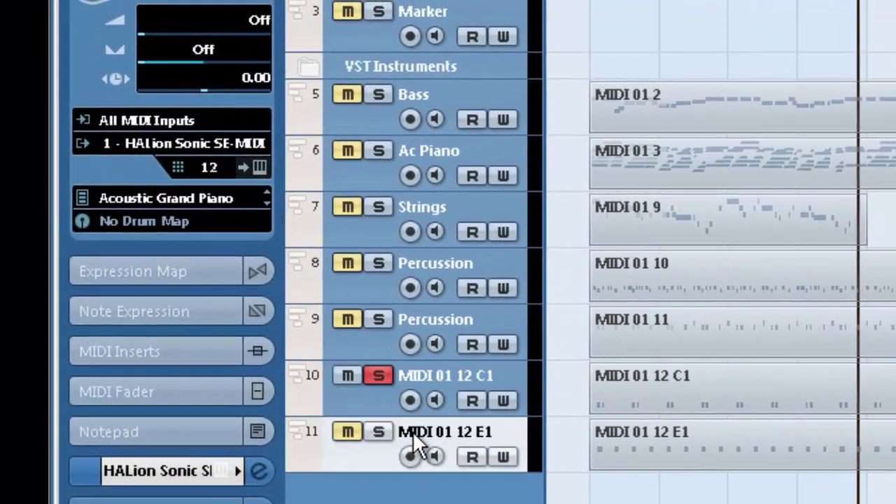
{"action": "left_click", "coordinate": [379, 432]}
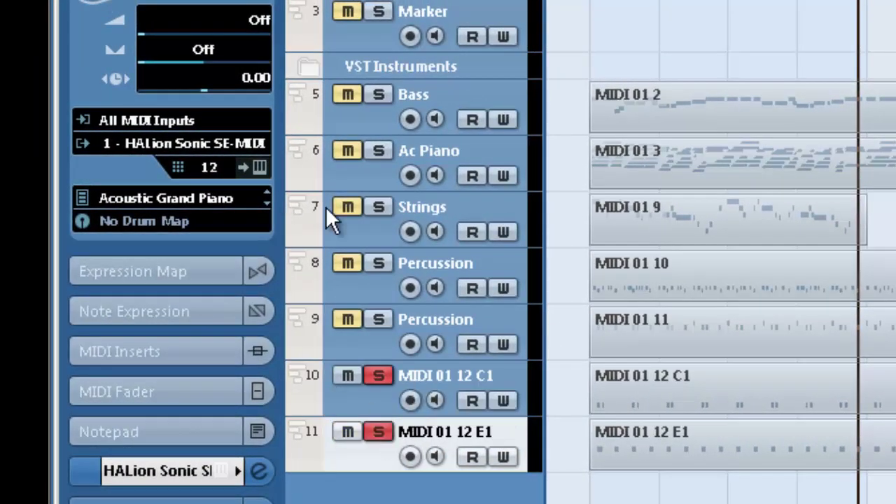
Open the HALion Sonic SE instrument of the MIDI 01 12 E1 track and try to load [GM 129] Stereo GM Kit into slot 12.
{"action": "left_click", "coordinate": [260, 168]}
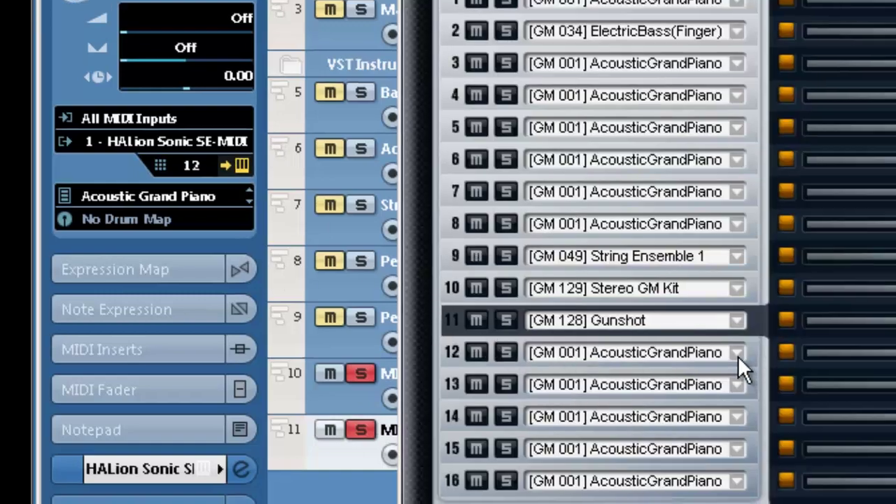
{"action": "left_click", "coordinate": [755, 355]}
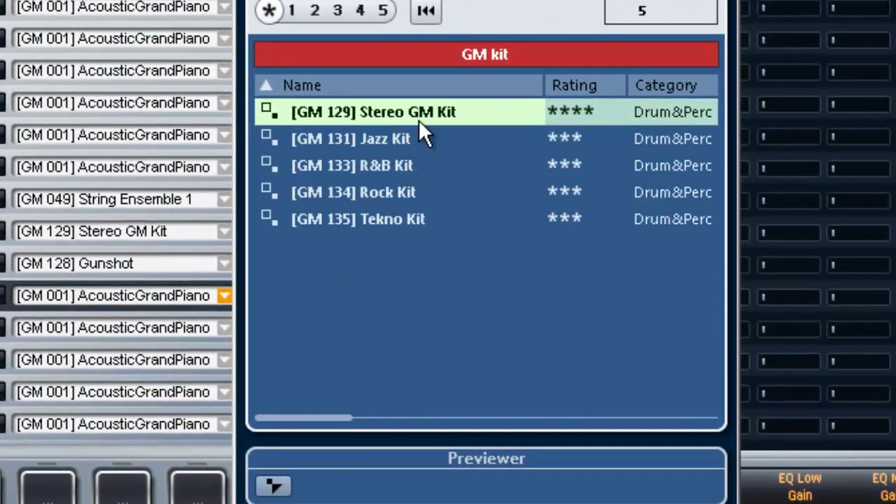
{"action": "double_click", "coordinate": [424, 111]}
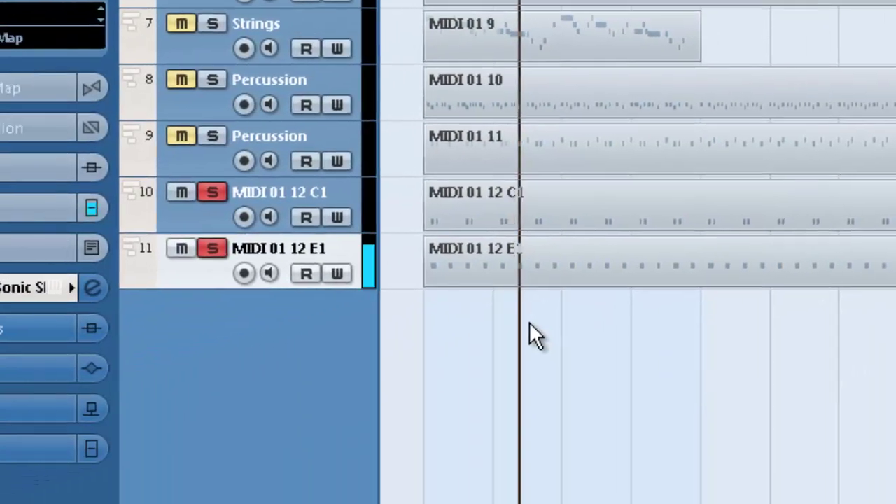
Select the MIDI 01 12 C1 and MIDI 01 12 E1 parts together and restart playback from the project start.
{"action": "left_click_drag", "start_coordinate": [372, 376], "coordinate": [729, 245]}
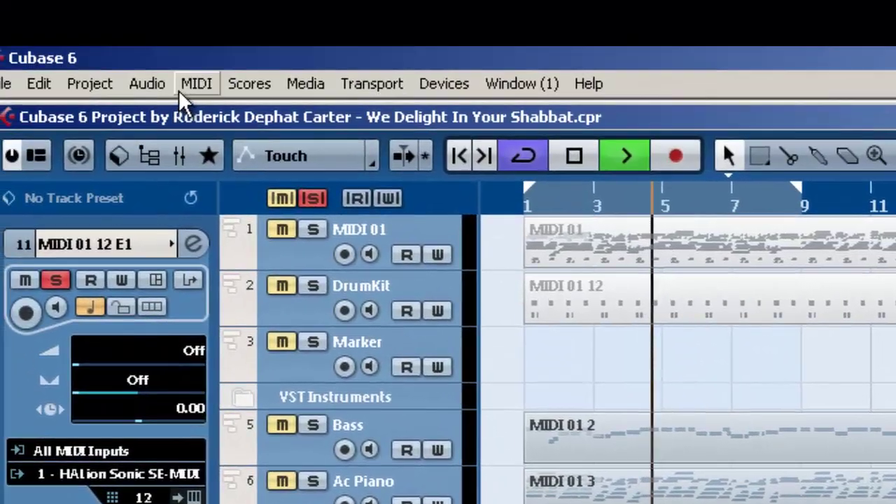
{"action": "left_click", "coordinate": [196, 82]}
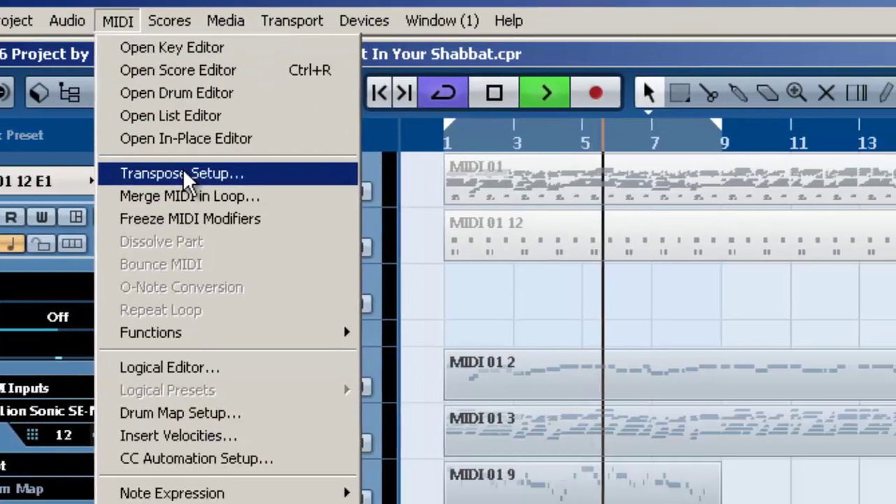
{"action": "left_click", "coordinate": [262, 236]}
{"action": "left_click", "coordinate": [488, 423]}
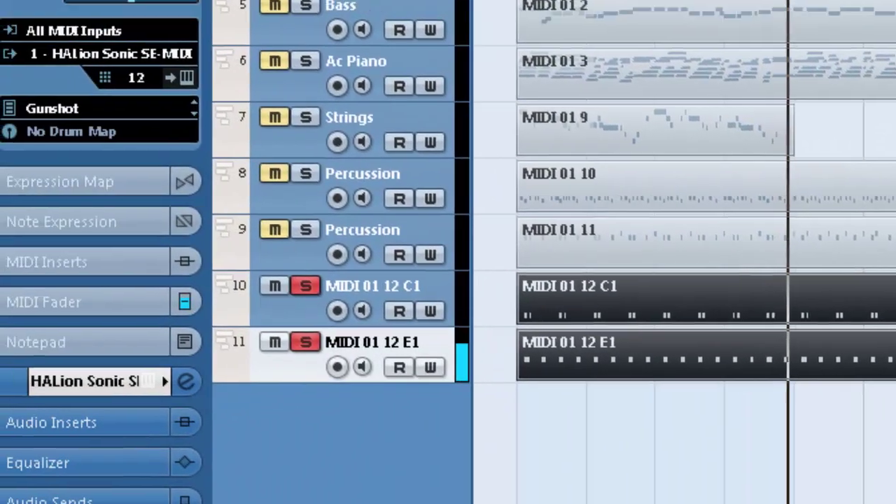
{"action": "left_click", "coordinate": [101, 2]}
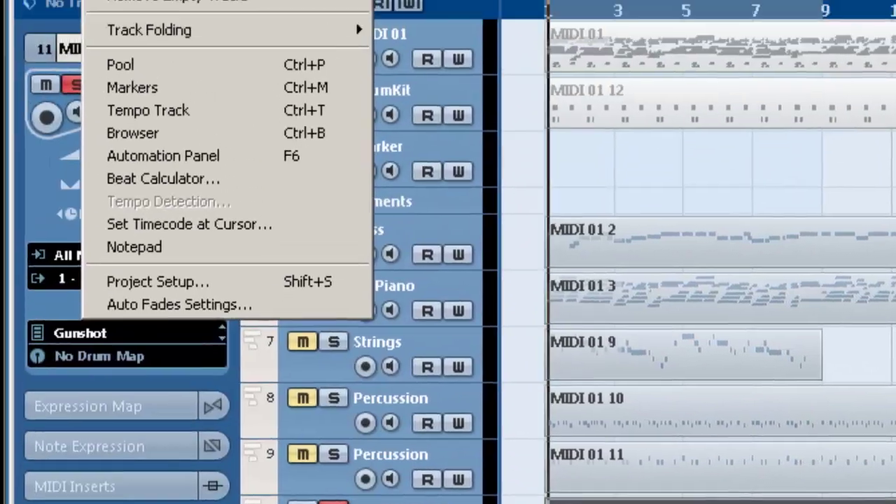
{"action": "left_click", "coordinate": [112, 82]}
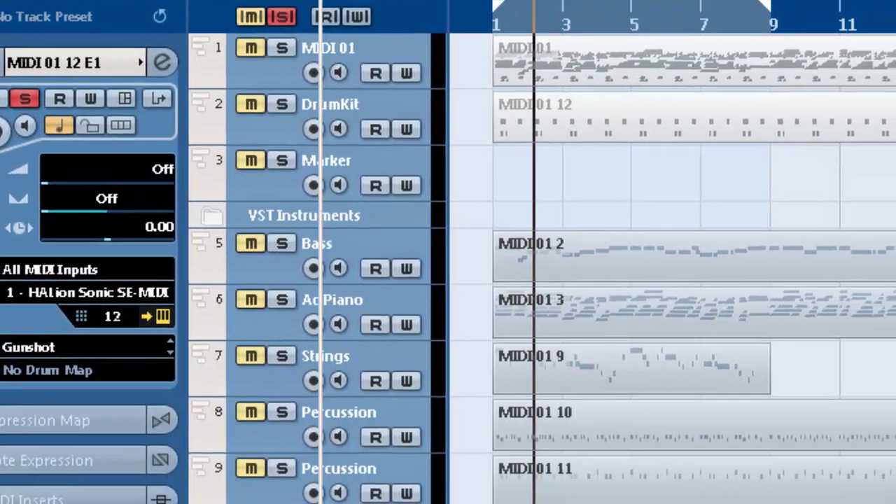
Load [GM 129] Stereo GM Kit into HALion Sonic SE slots 12 and 11, and close the instrument window.
{"action": "left_click", "coordinate": [236, 471]}
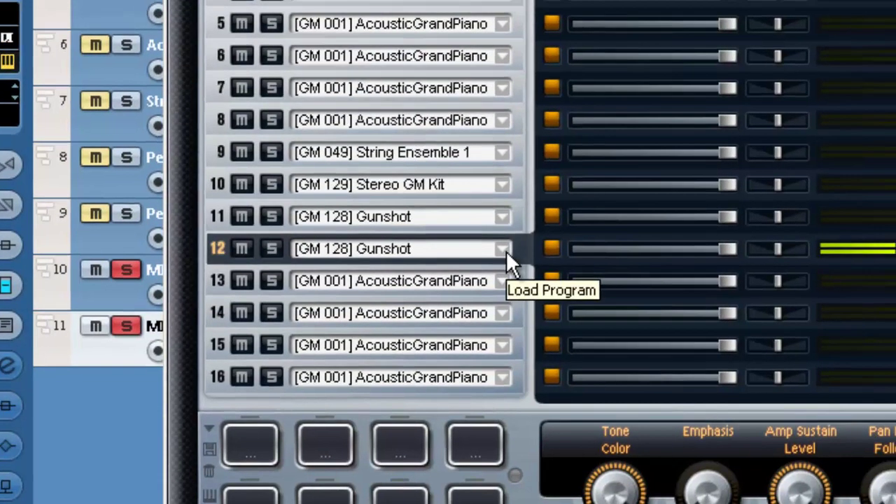
{"action": "left_click", "coordinate": [535, 239]}
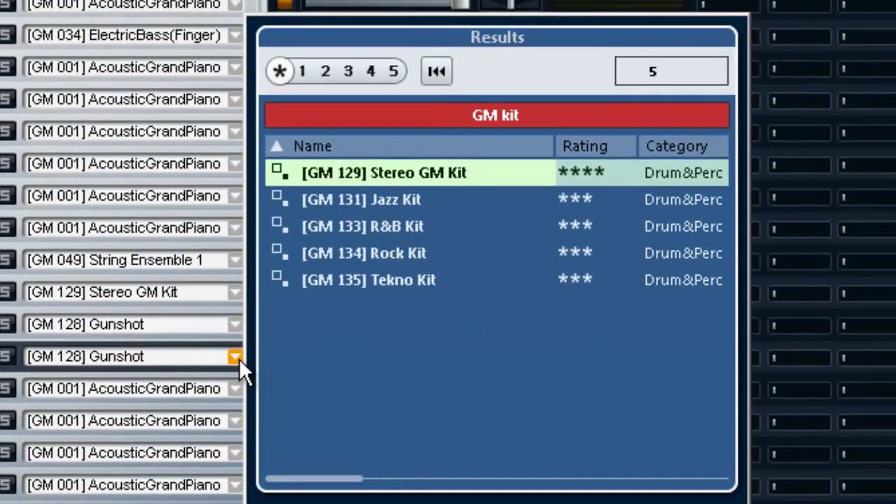
{"action": "double_click", "coordinate": [437, 177]}
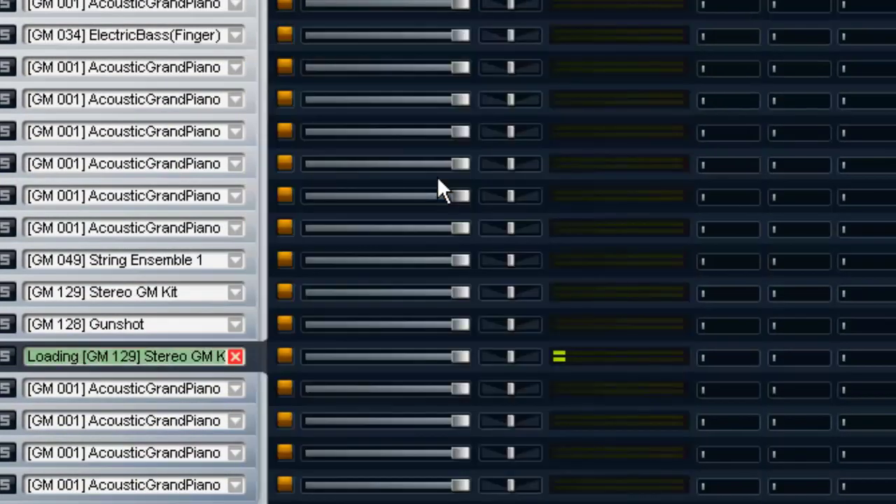
{"action": "left_click", "coordinate": [233, 325]}
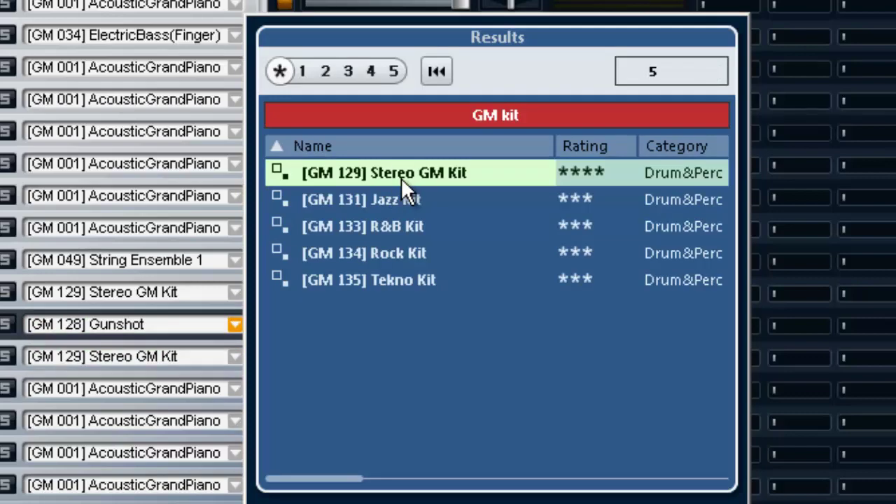
{"action": "double_click", "coordinate": [402, 178]}
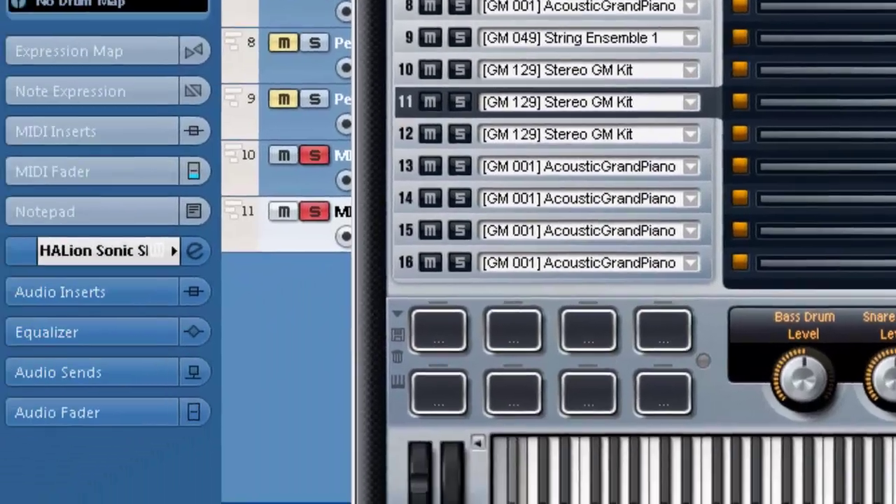
{"action": "key", "text": "alt+F4"}
Add both Percussion tracks, Strings, Ac Piano and Bass to the soloed tracks so all instruments play together.
{"action": "left_click", "coordinate": [340, 96]}
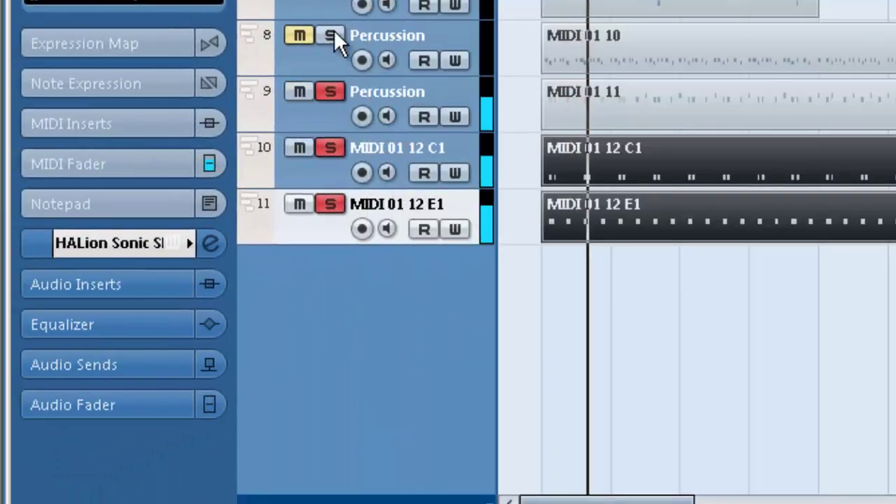
{"action": "left_click", "coordinate": [334, 33]}
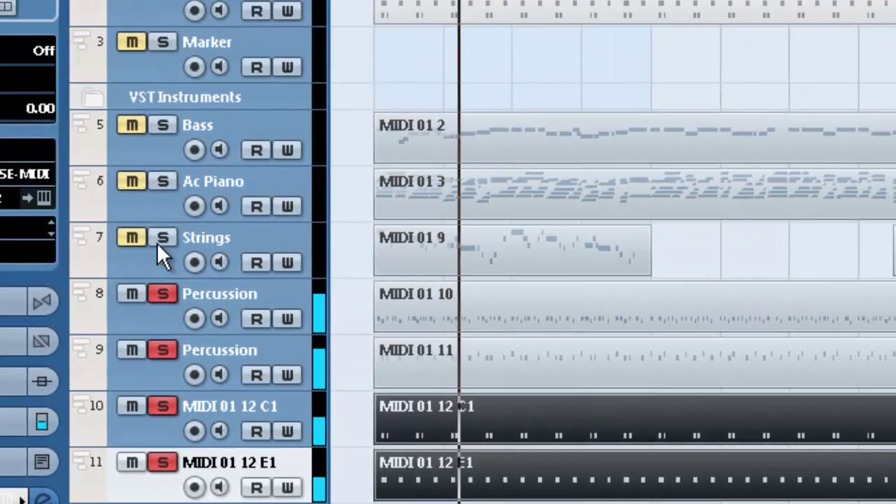
{"action": "left_click", "coordinate": [286, 47]}
{"action": "left_click", "coordinate": [162, 183]}
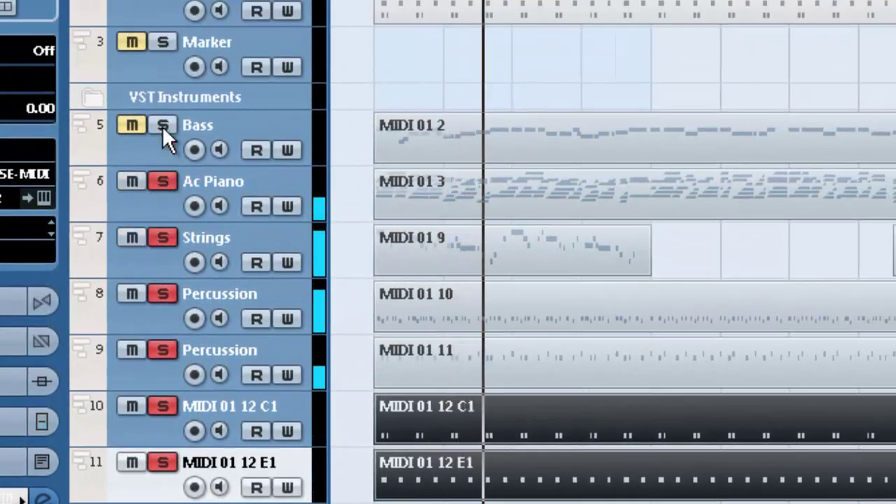
{"action": "left_click", "coordinate": [162, 126]}
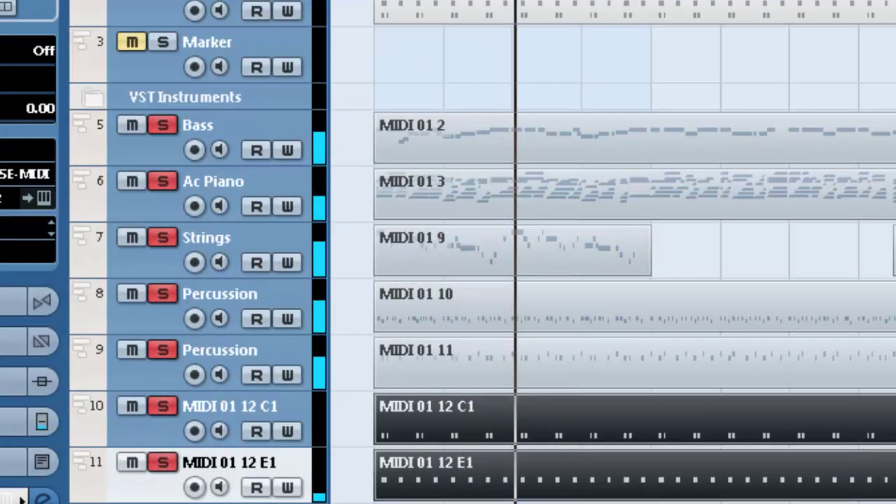